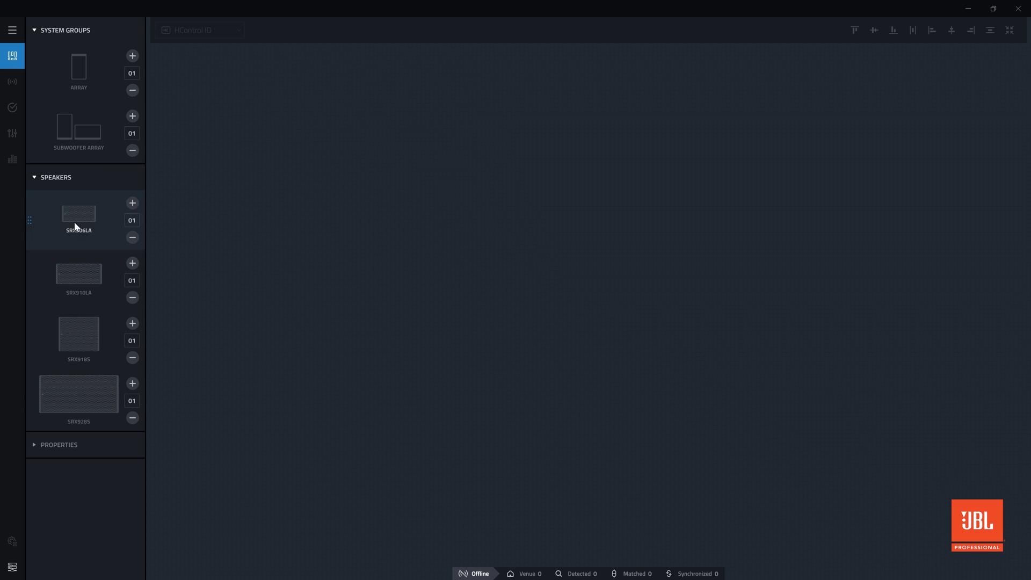
Lower the array count to 01 and bring up the Array Quantity keypad
mouse_move(75, 224)
left_mouse_down()
mouse_move(223, 228)
mouse_move(69, 224)
left_mouse_up()
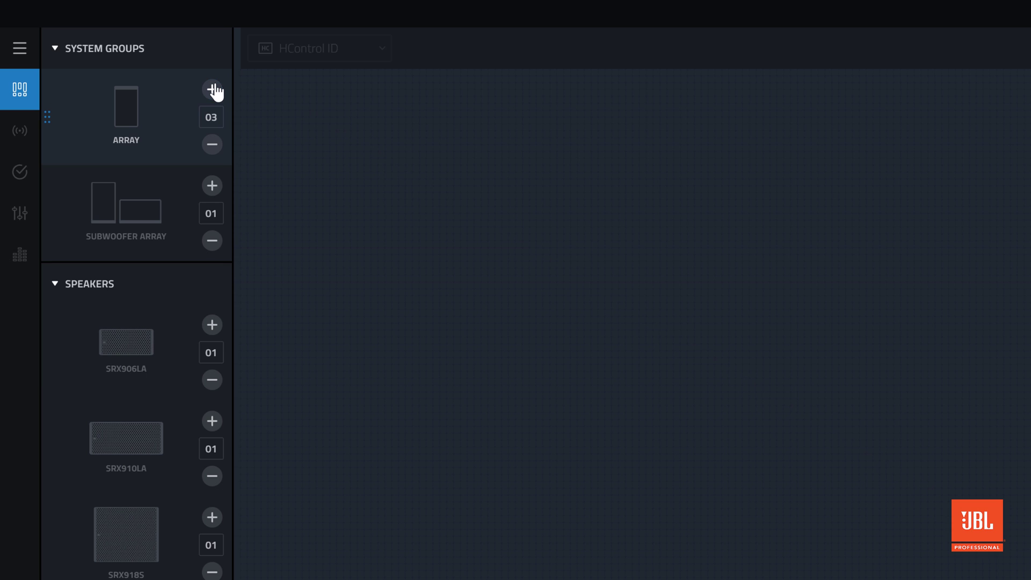
left_click(211, 149)
left_click(211, 149)
left_click(211, 121)
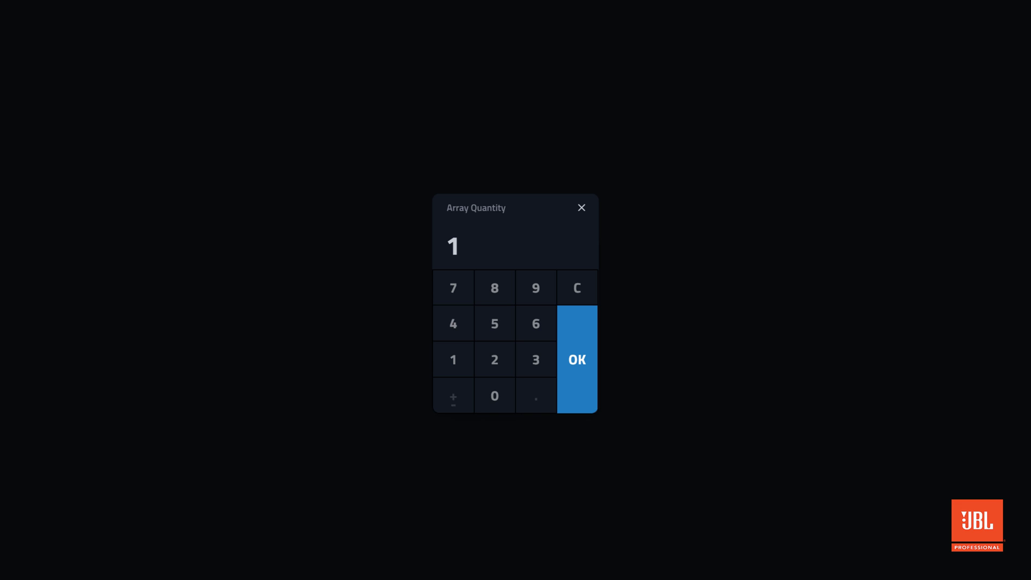
Close the Array Quantity keypad and set Numeric Keypad Settings to Hide
left_click(581, 207)
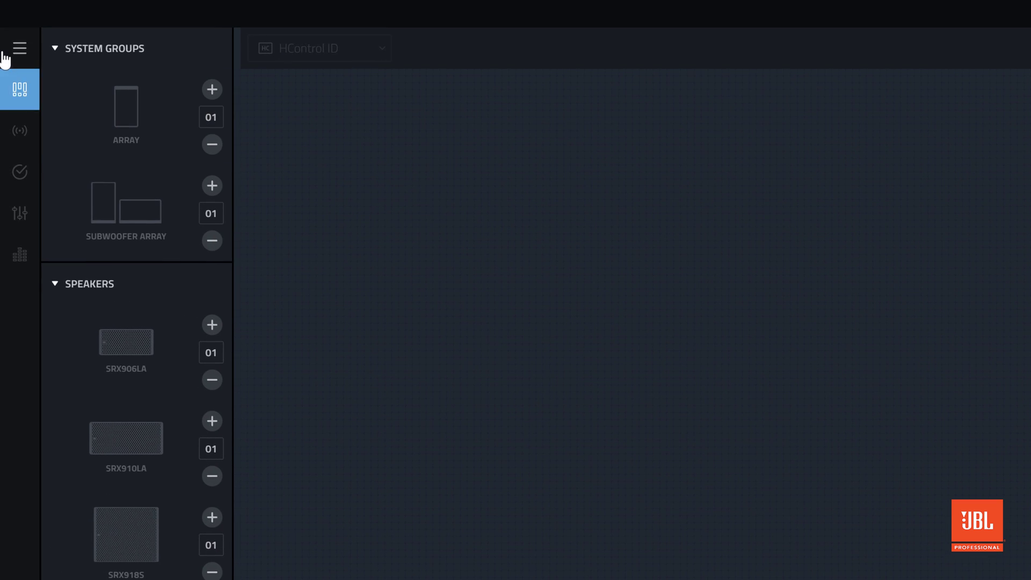
left_click(18, 52)
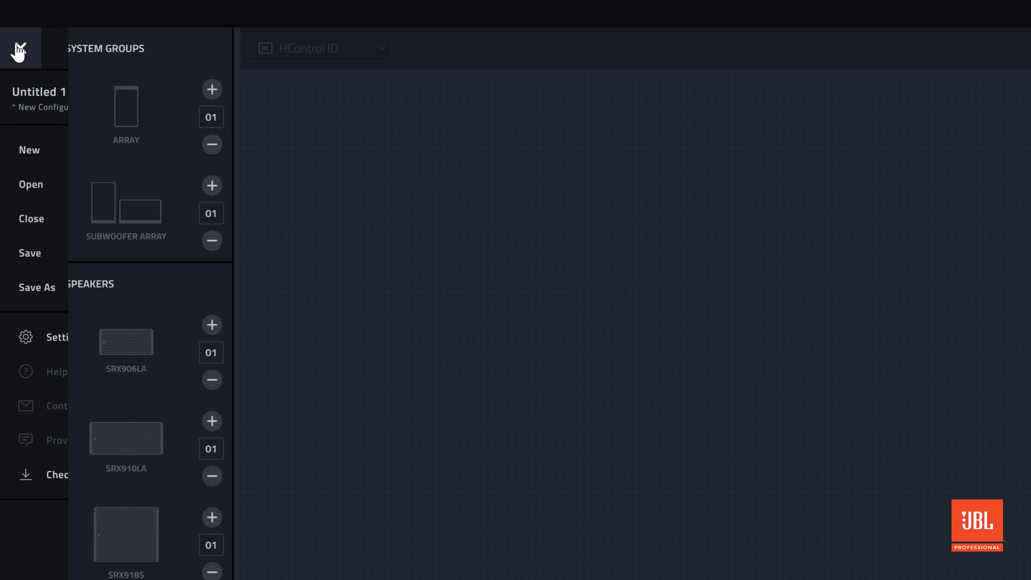
left_click(62, 330)
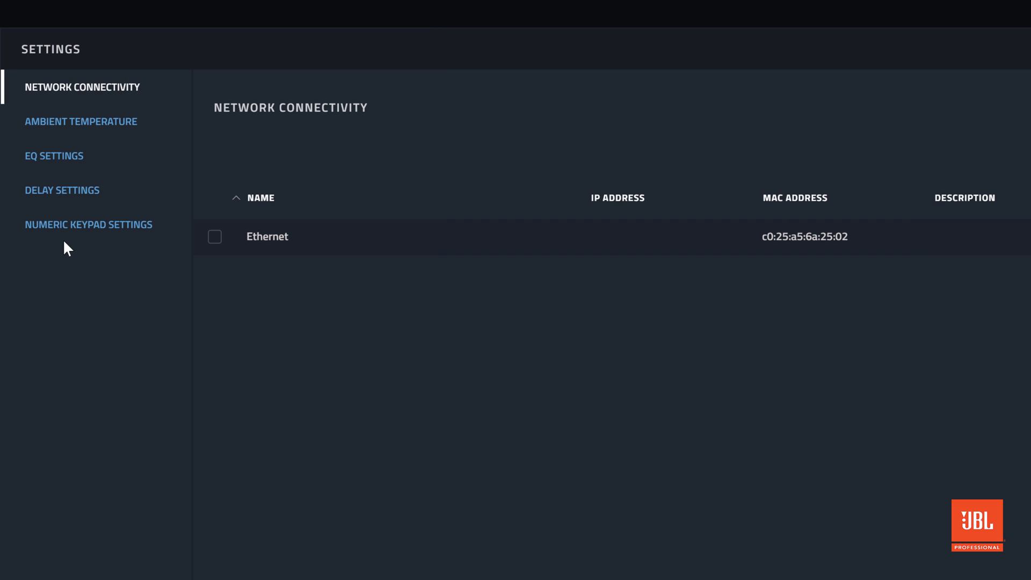
left_click(63, 236)
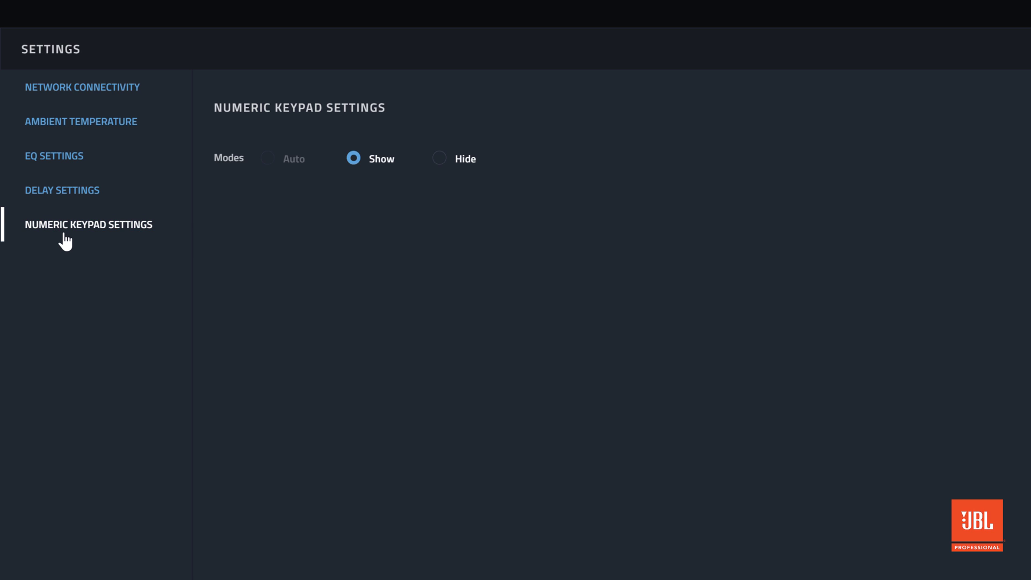
left_click(440, 160)
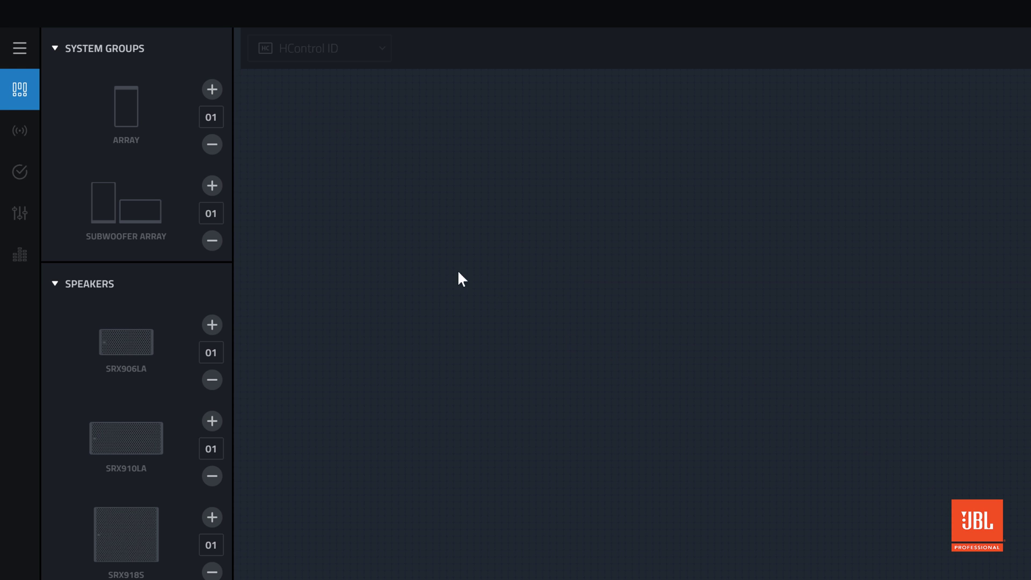
Set the array count to 2 and drop a two-array group onto the canvas
left_click(211, 117)
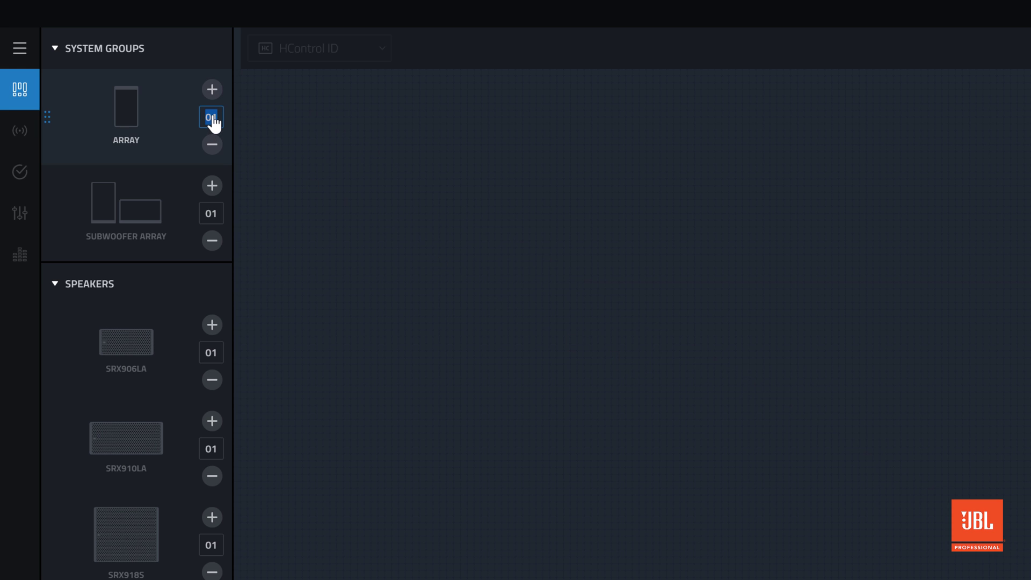
type("2")
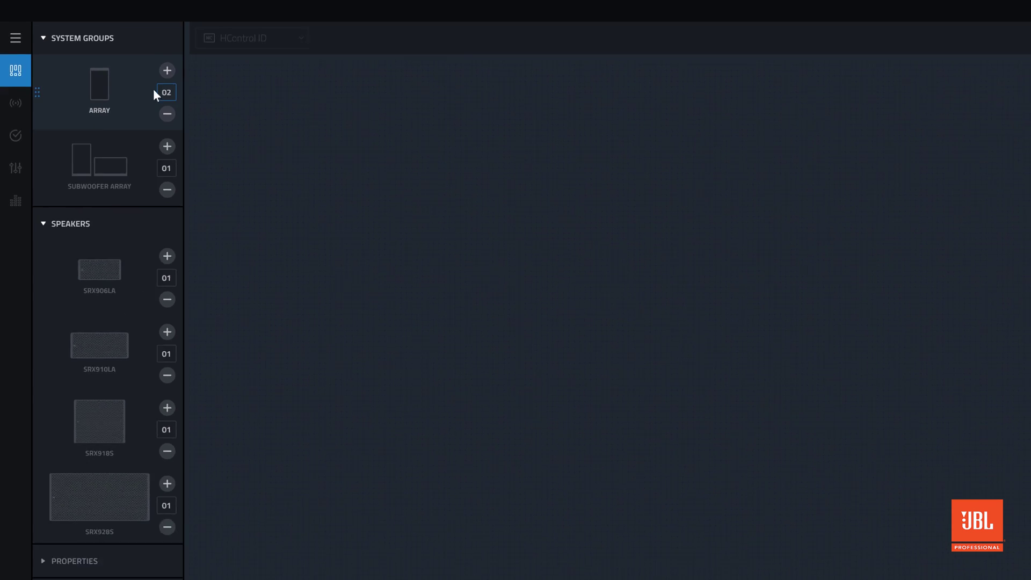
left_click_drag(128, 98, 726, 170)
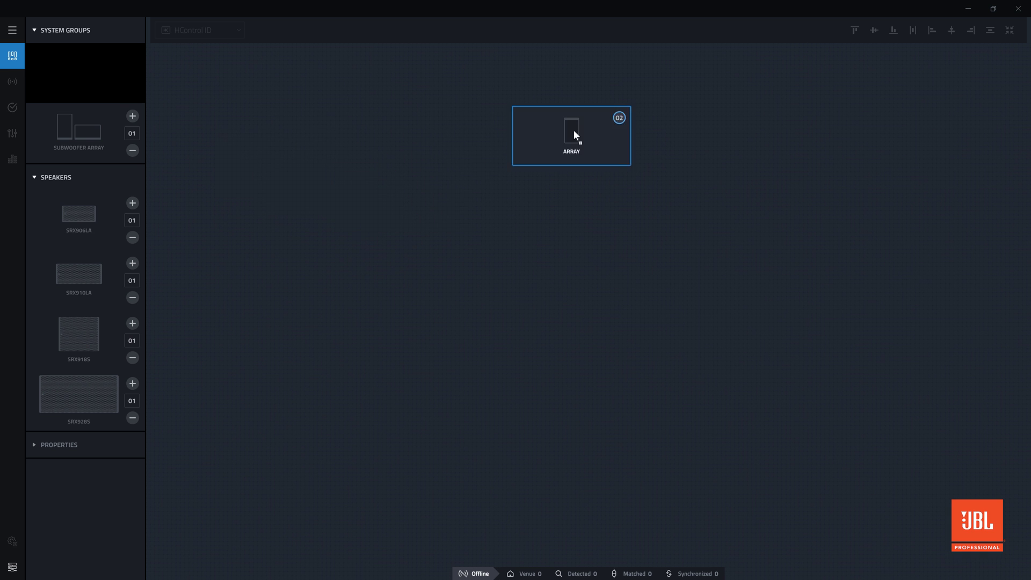
left_click_drag(573, 130, 574, 128)
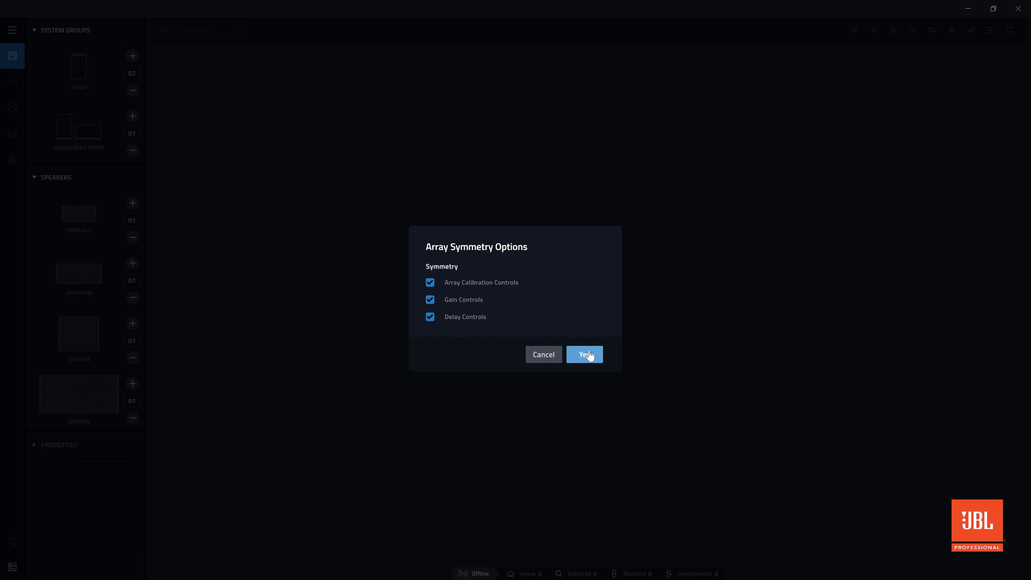
Accept linked calibration, gain and delay symmetry, then fill the Left array with 8 SRX910LA speakers
left_click(585, 354)
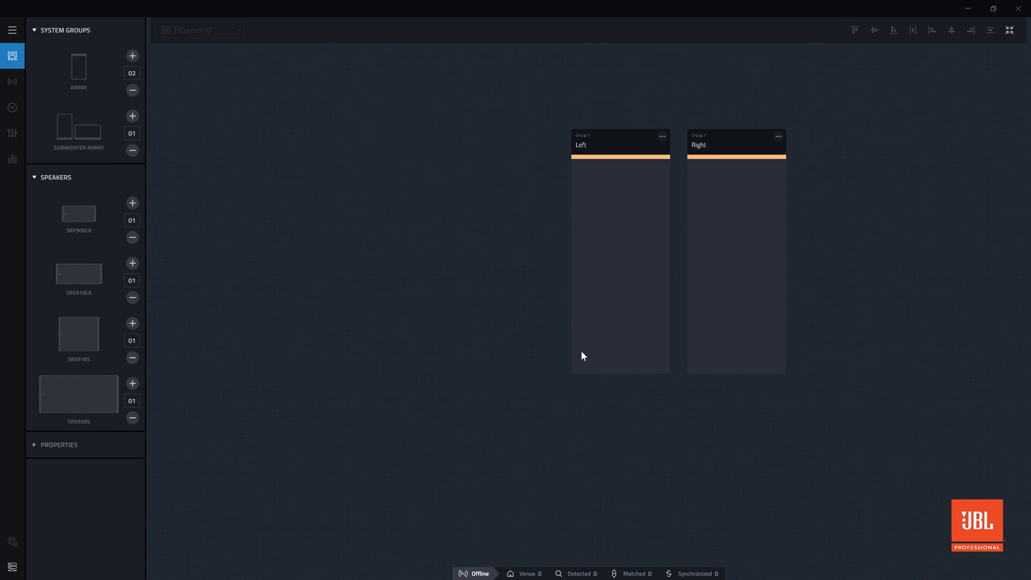
left_click(130, 282)
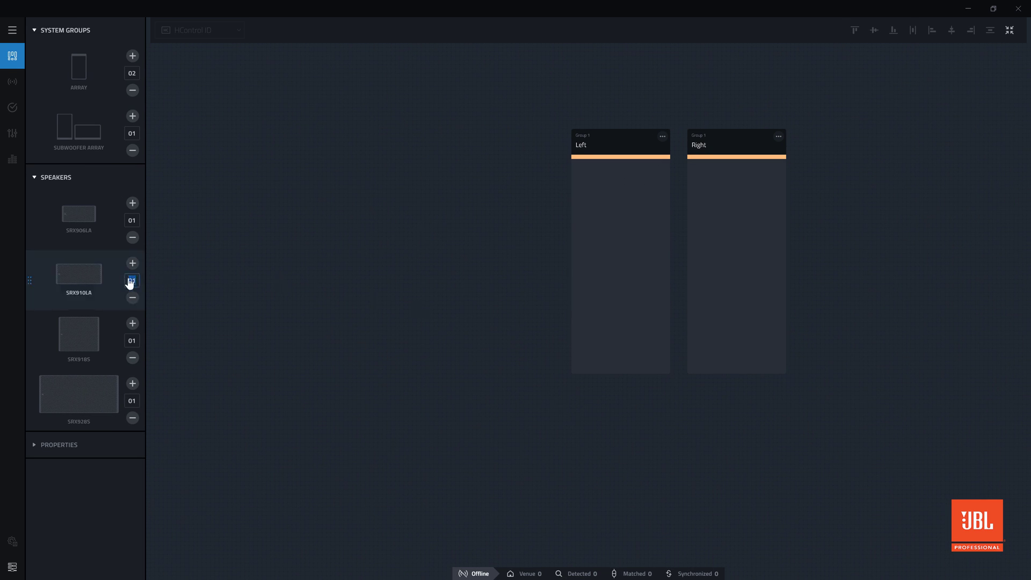
key("BackSpace")
type("08")
left_click_drag(88, 285, 611, 209)
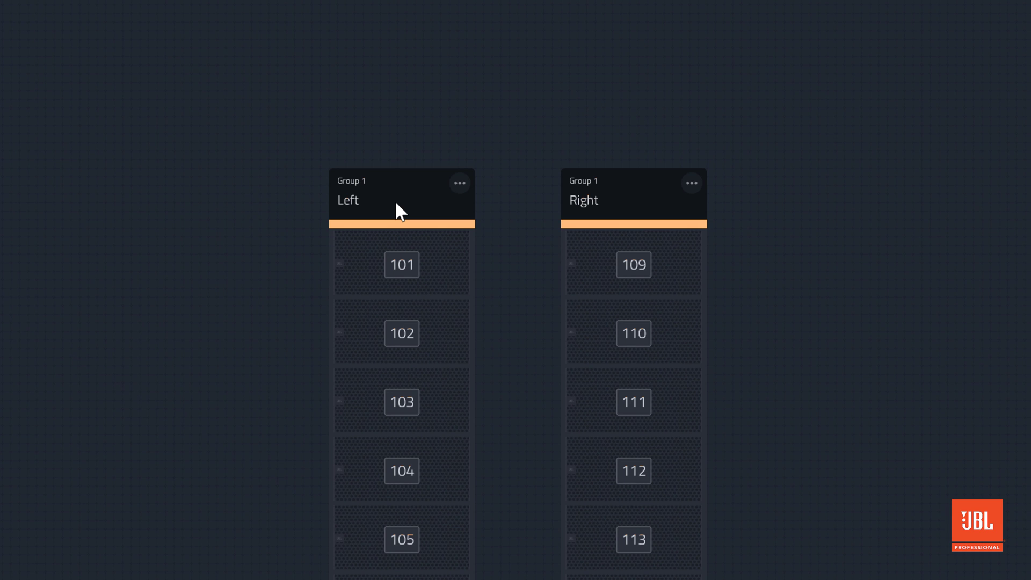
Rename the two arrays to Left Main and Right Main
left_click(370, 203)
left_click(370, 203)
left_click(386, 203)
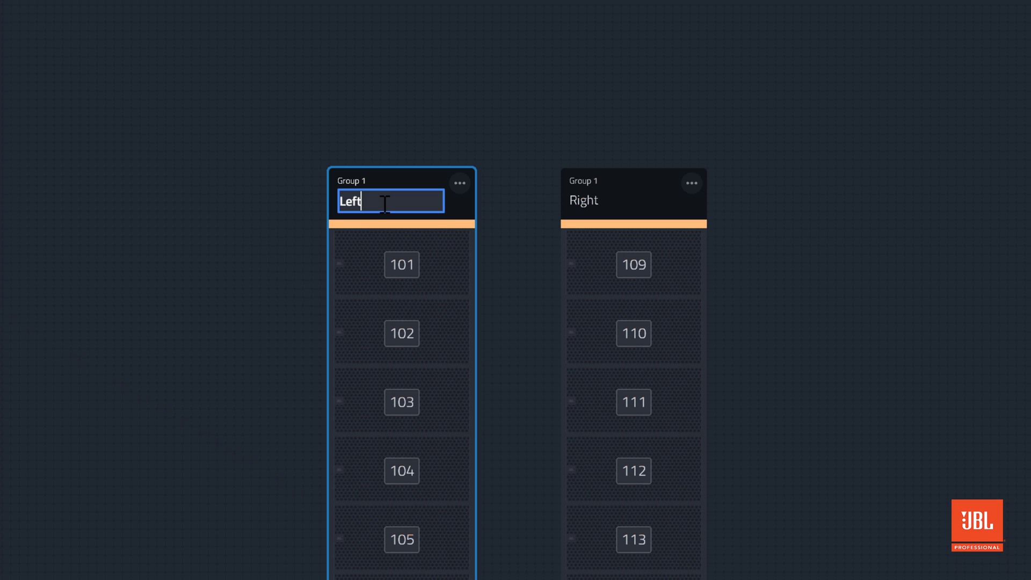
type("Main")
left_click(611, 204)
left_click(610, 204)
left_click(610, 204)
type("Main")
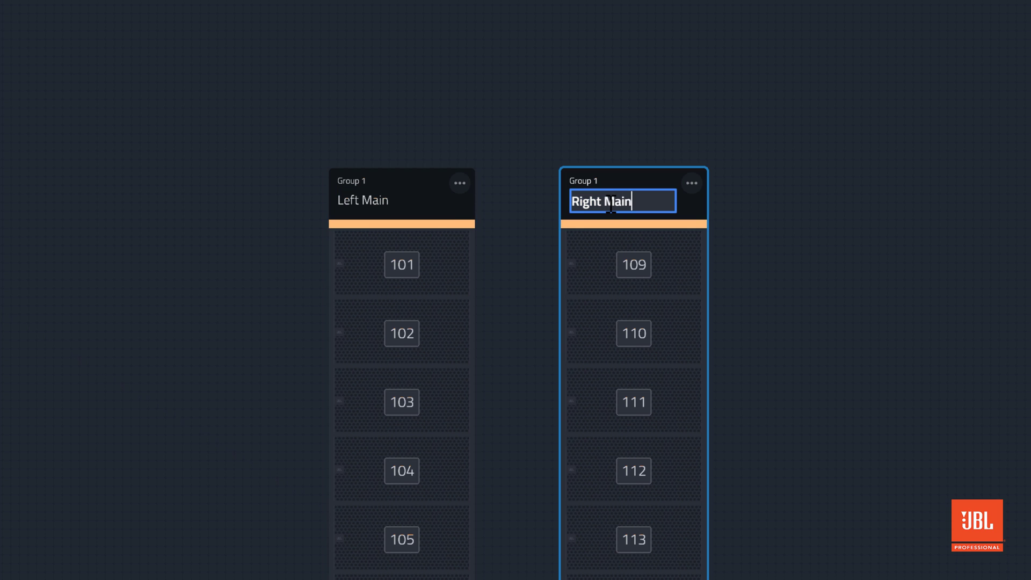
Change the shared Group 1 label to Main Arrays
left_click(359, 181)
left_click(360, 181)
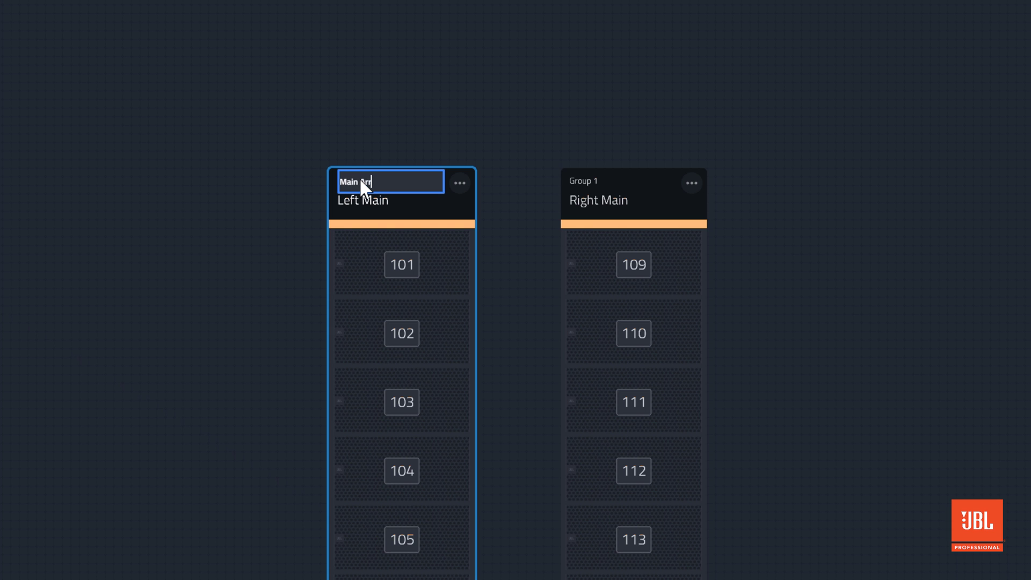
type("Main Arrays")
key("Return")
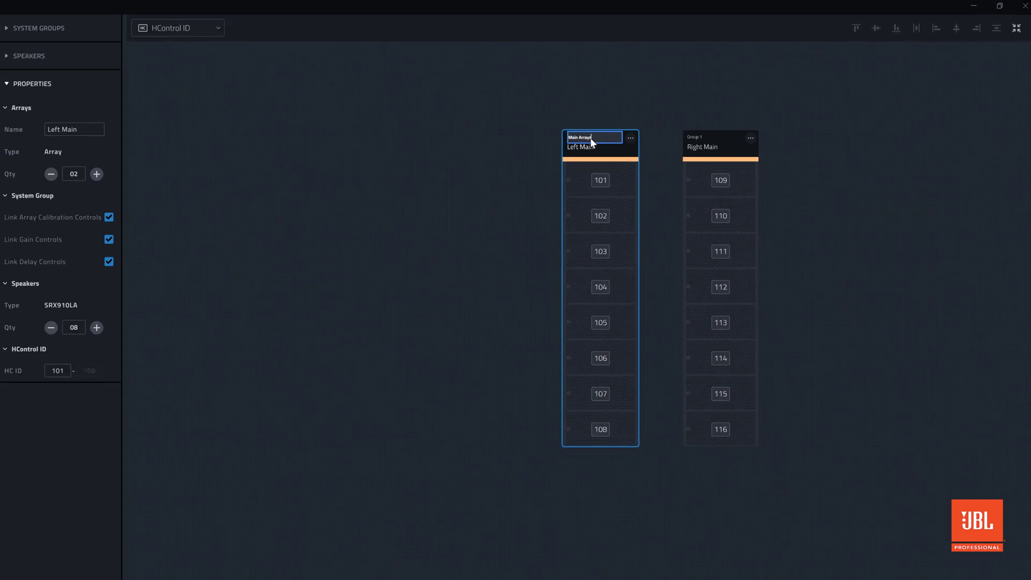
left_click(651, 187)
Move Right Main up and to the right of Left Main, fitting both arrays in view
left_click_drag(728, 129, 750, 78)
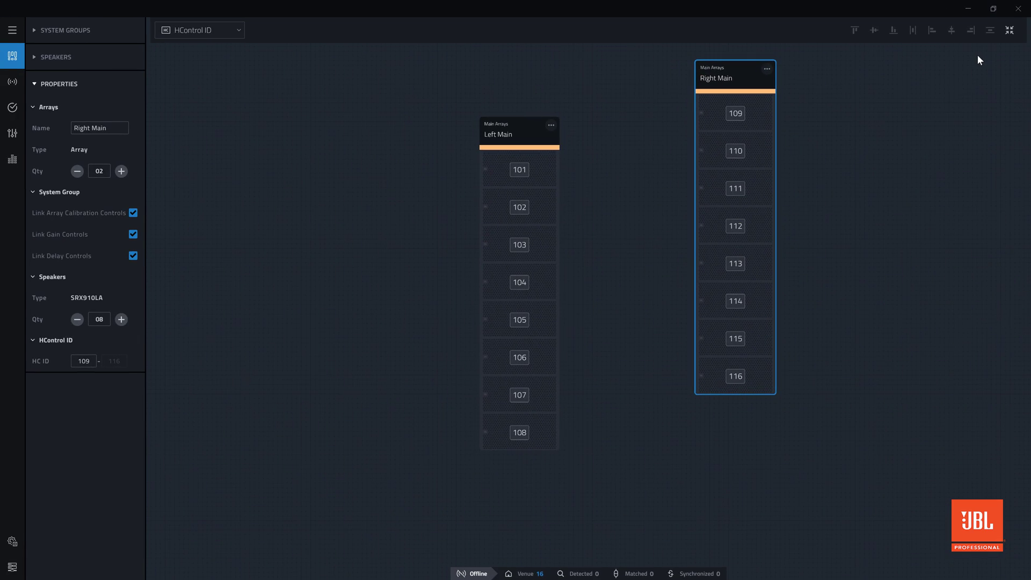
left_click(1004, 36)
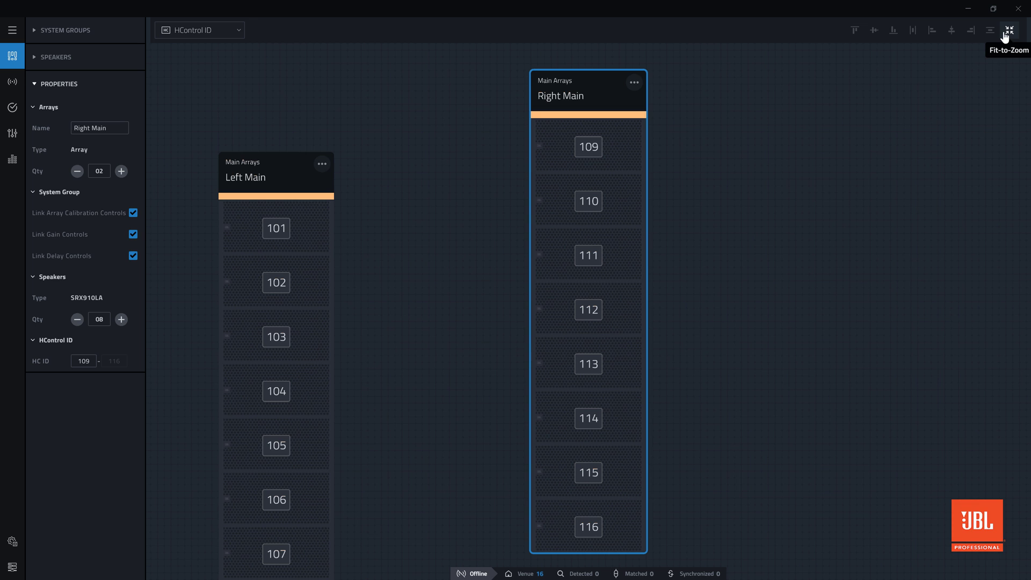
left_click(935, 128)
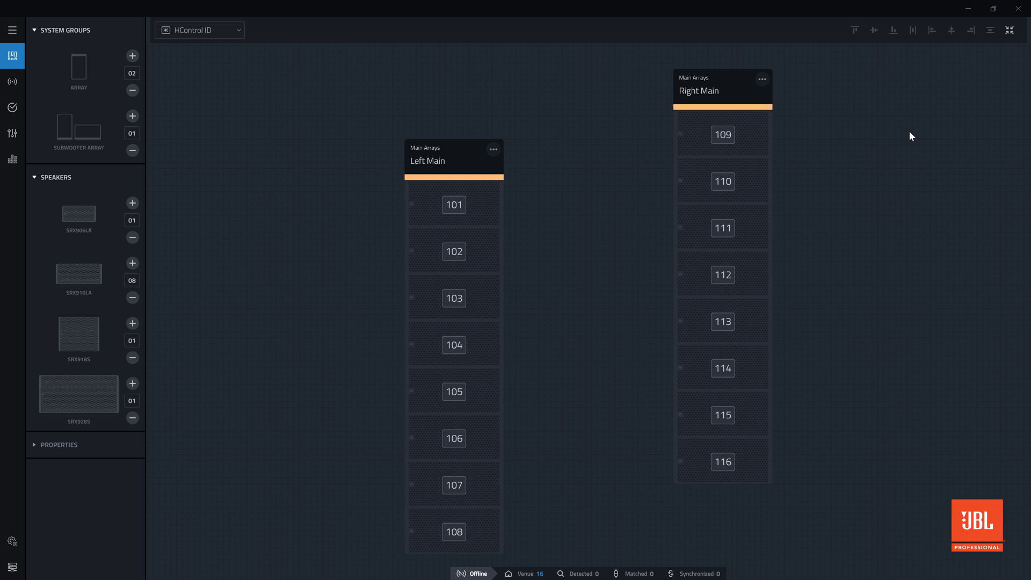
scroll(909, 133, "down", 5)
scroll(908, 135, "up", 3)
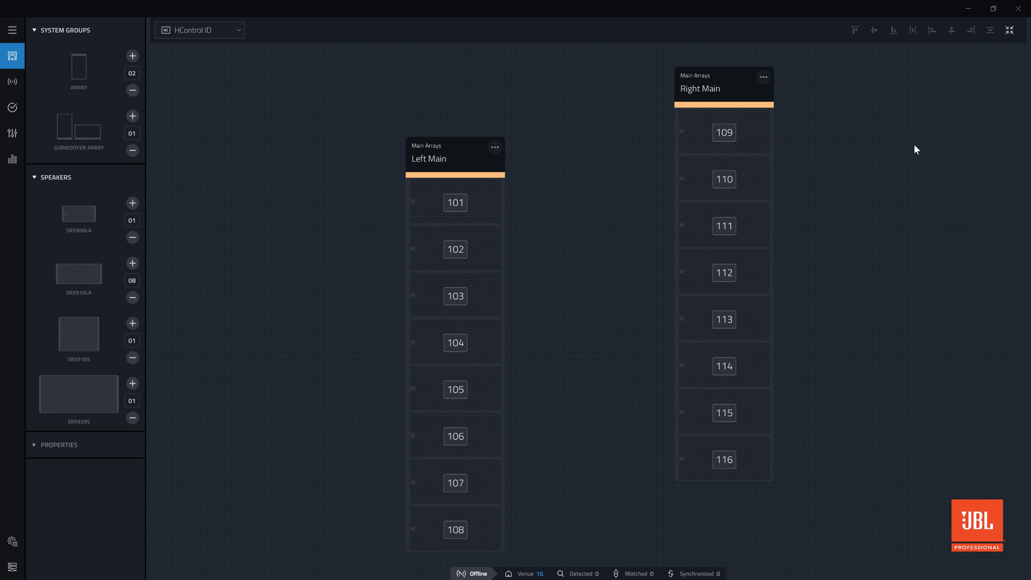
left_click_drag(915, 149, 876, 146)
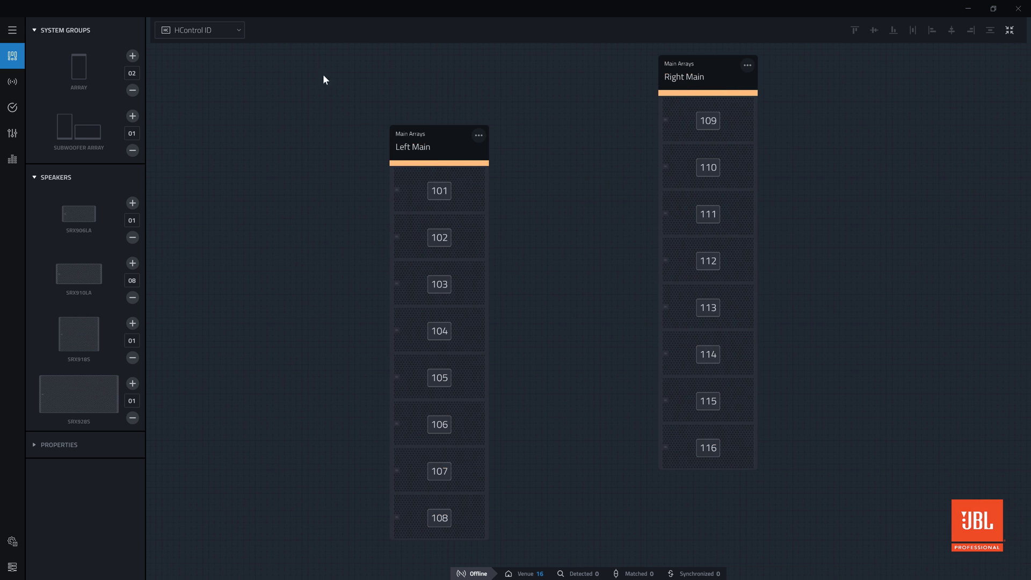
left_click_drag(320, 48, 719, 560)
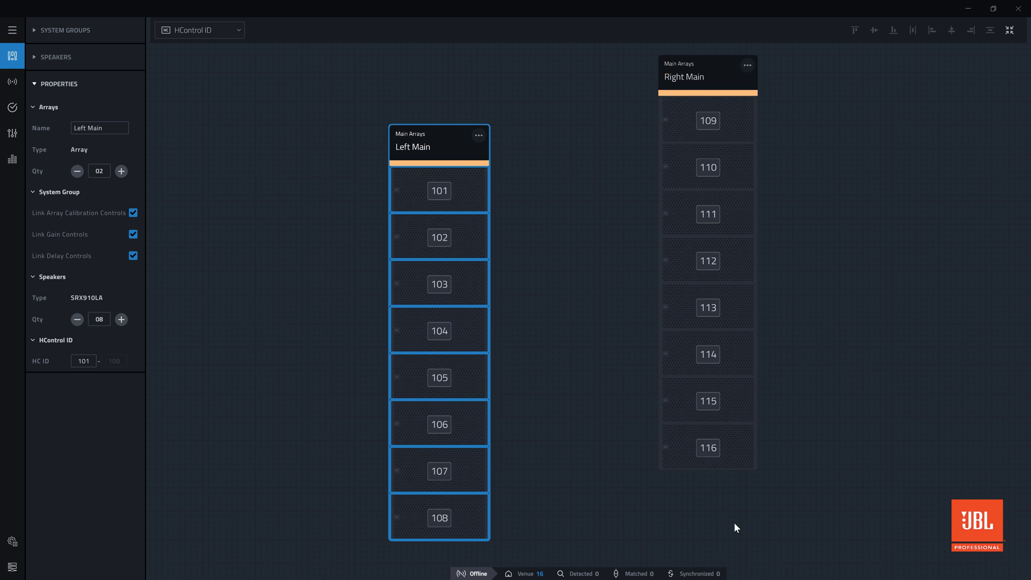
left_click(739, 509)
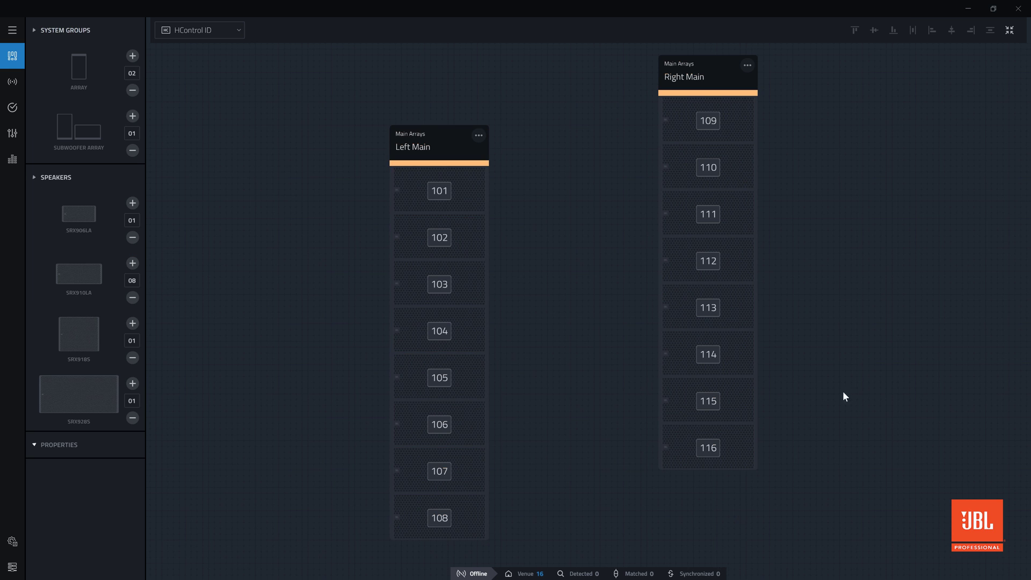
Select Left Main and Right Main together and align them by their bottoms
left_click_drag(855, 47, 466, 553)
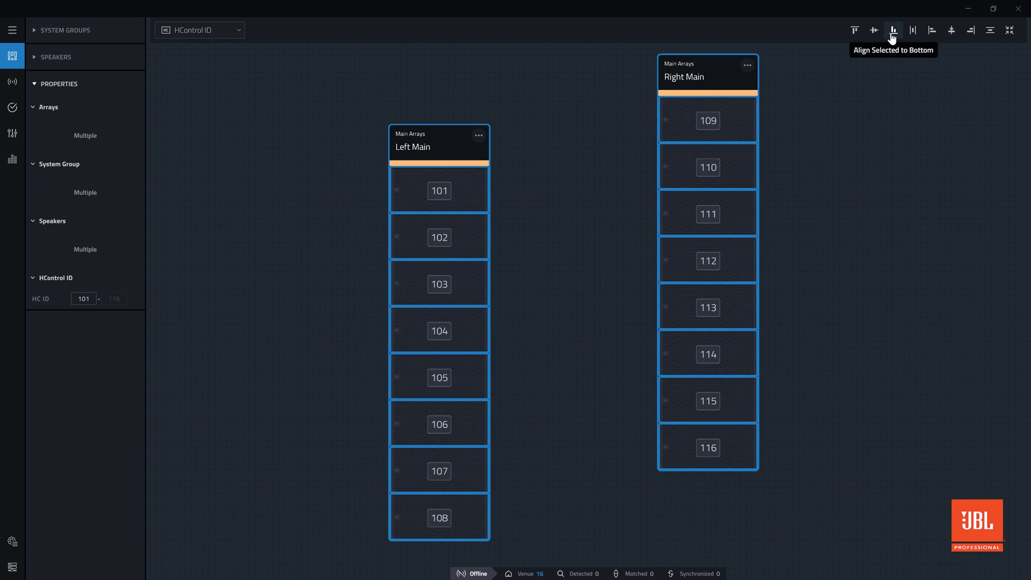
left_click(892, 38)
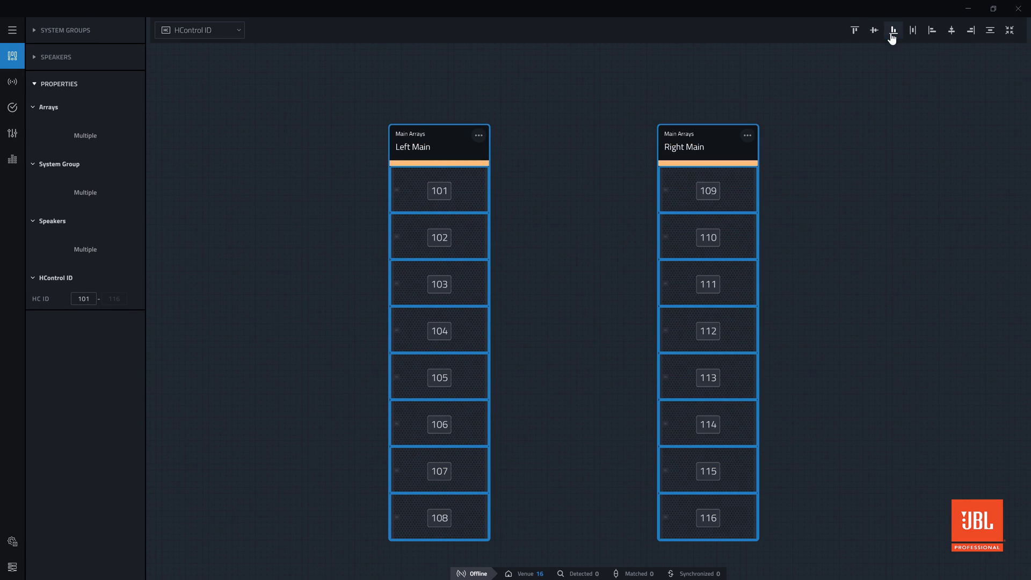
left_click(843, 213)
scroll(845, 204, "up", 1)
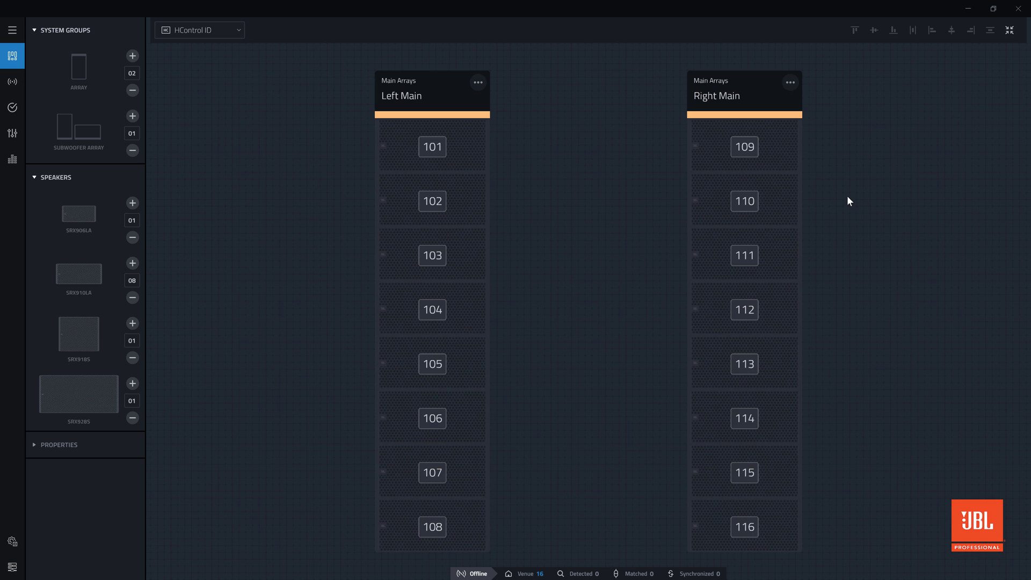
scroll(854, 199, "down", 2)
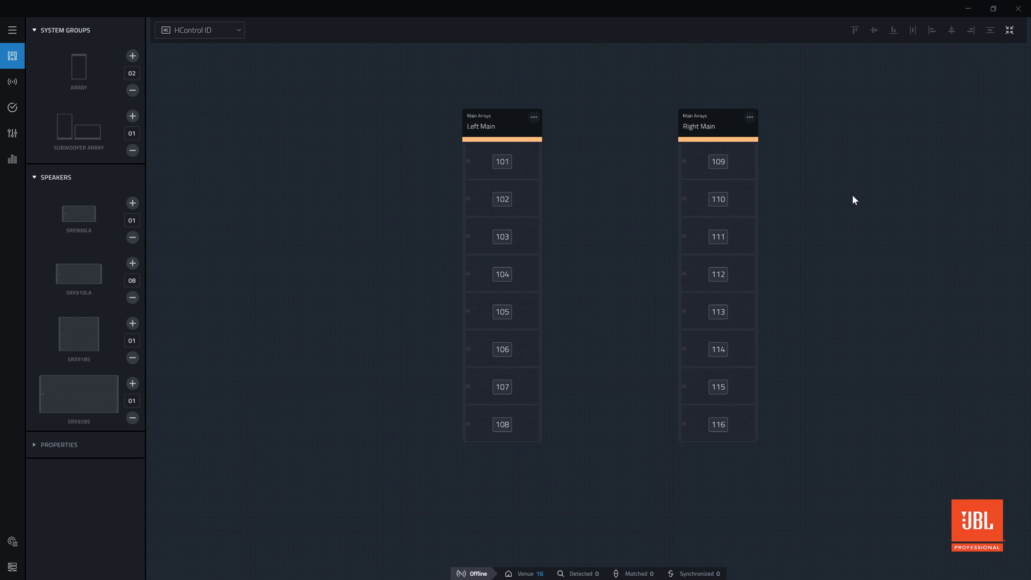
Set the array count to 4 and drag a four-array group below the main arrays
scroll(853, 196, "down", 2)
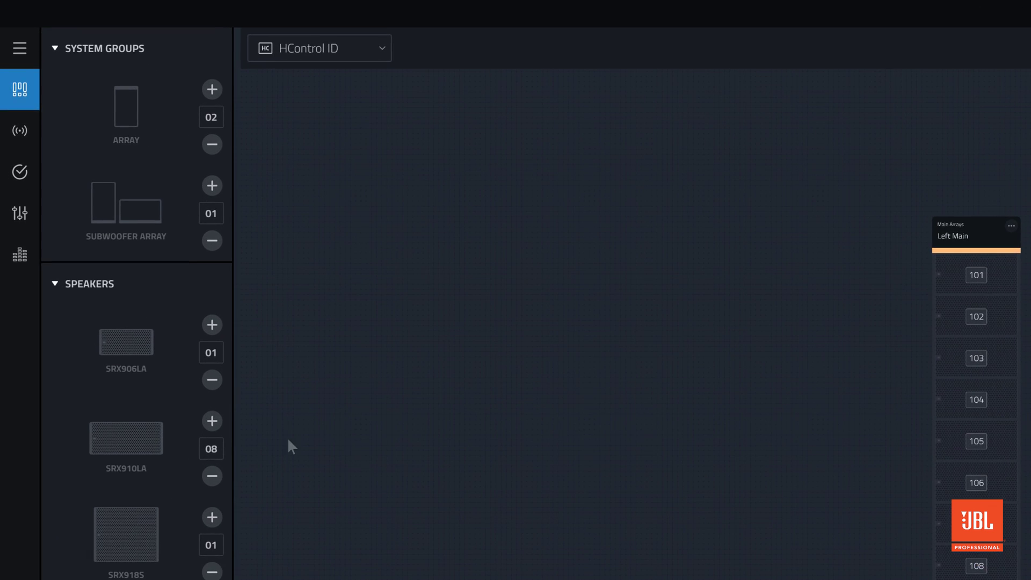
double_click(211, 118)
type("4")
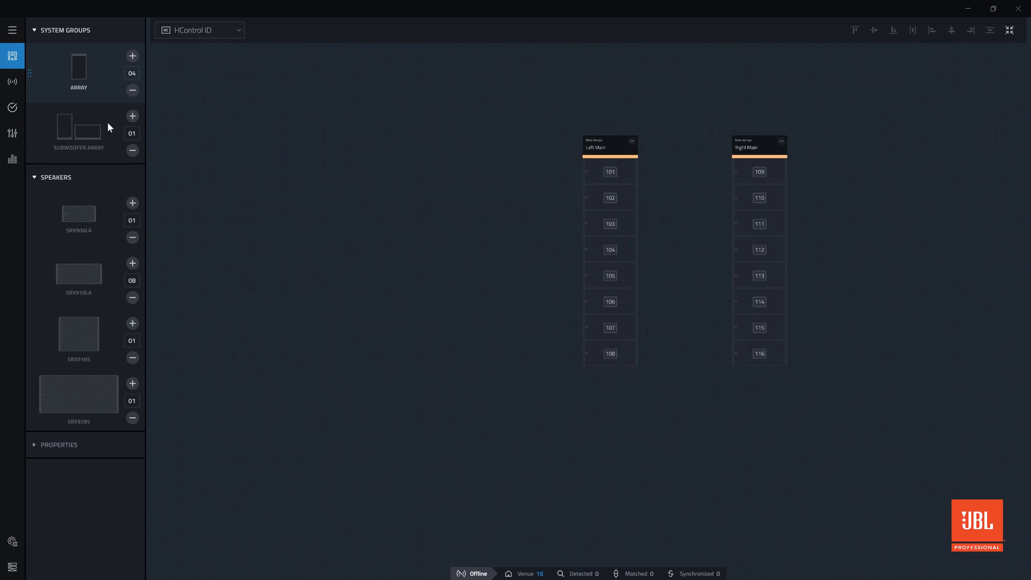
left_click_drag(107, 127, 518, 468)
Place the four new arrays and add one SRX906LA speaker to each, numbered 117–120
left_click(580, 355)
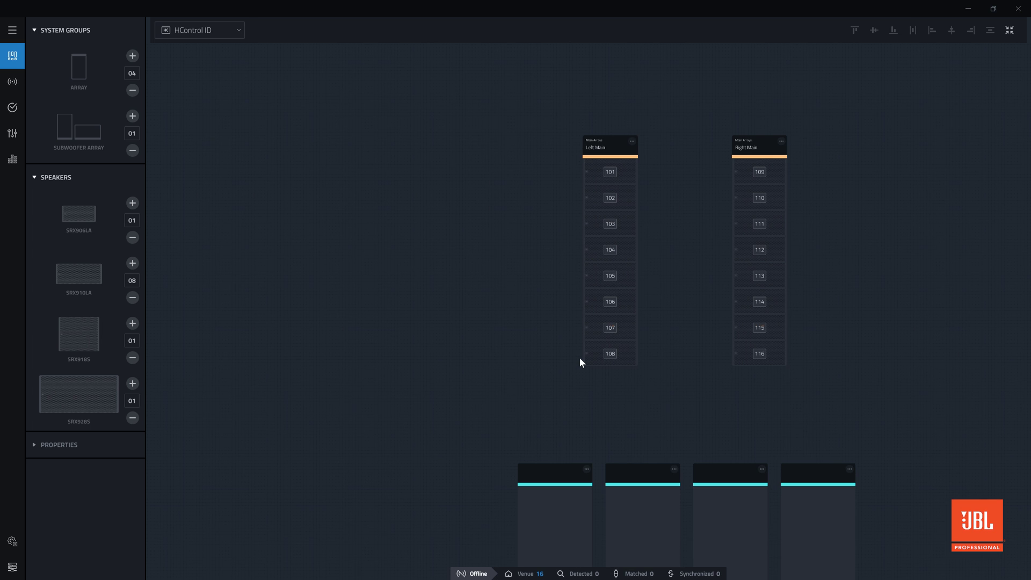
scroll(718, 418, "down", 3)
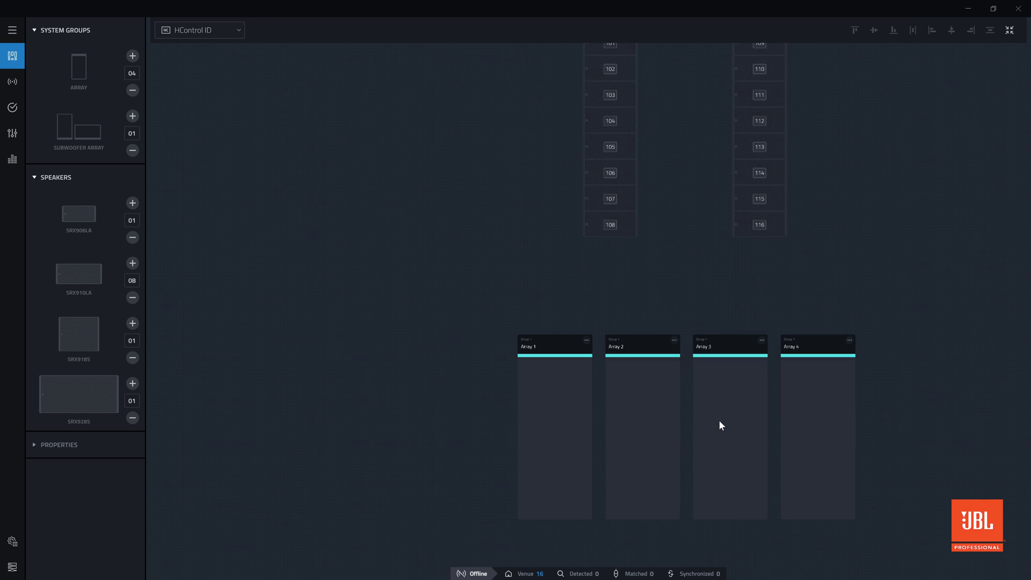
scroll(720, 420, "down", 1)
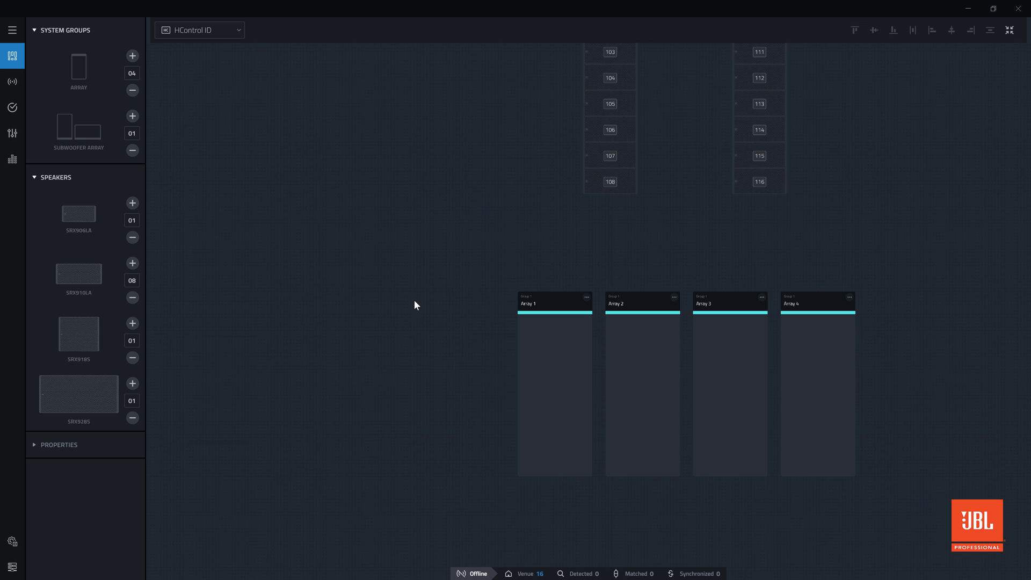
left_click_drag(97, 219, 563, 385)
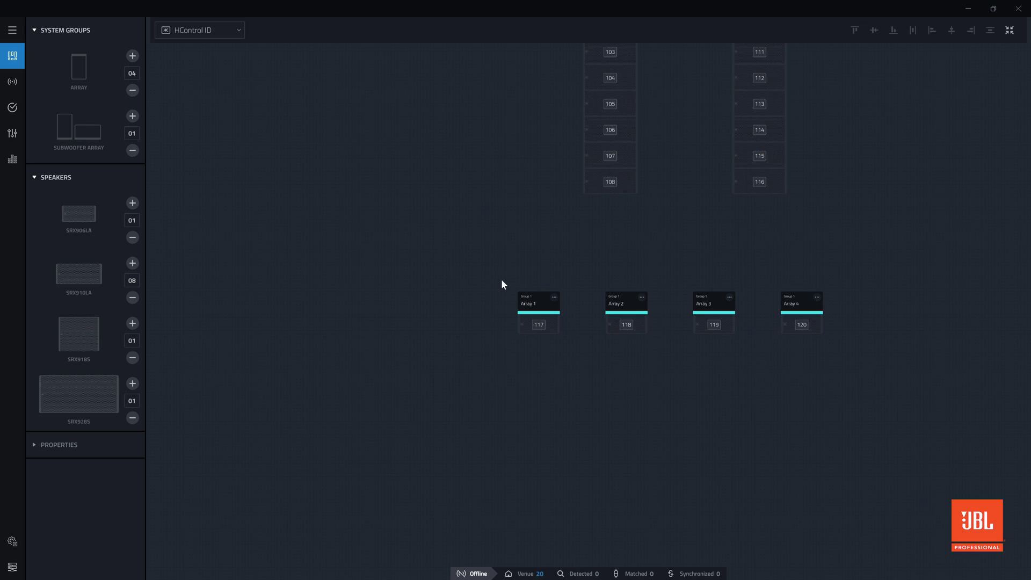
left_click_drag(501, 279, 867, 355)
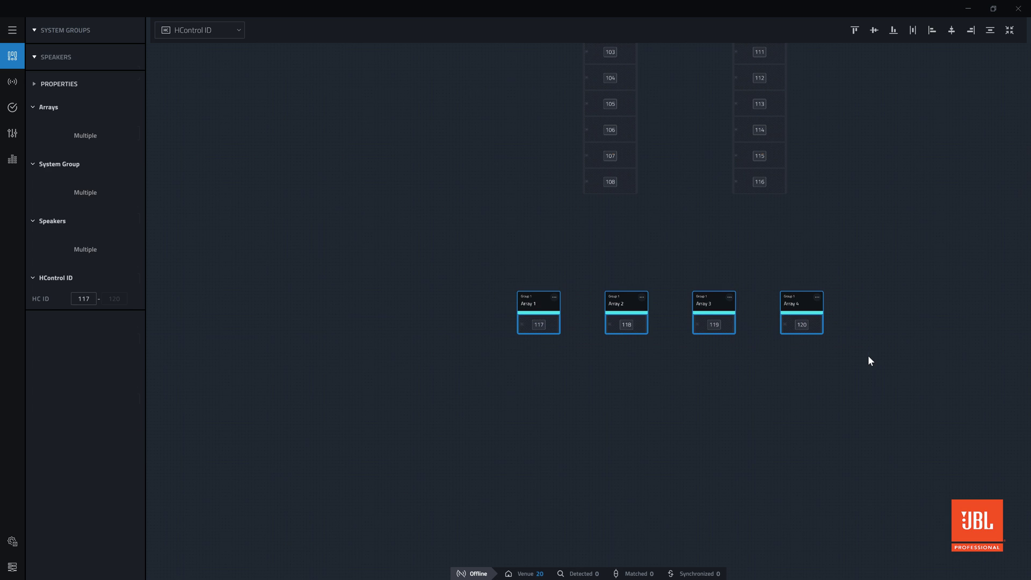
Name the four arrays' group Front Fills and zoom to fit the whole design
double_click(870, 361)
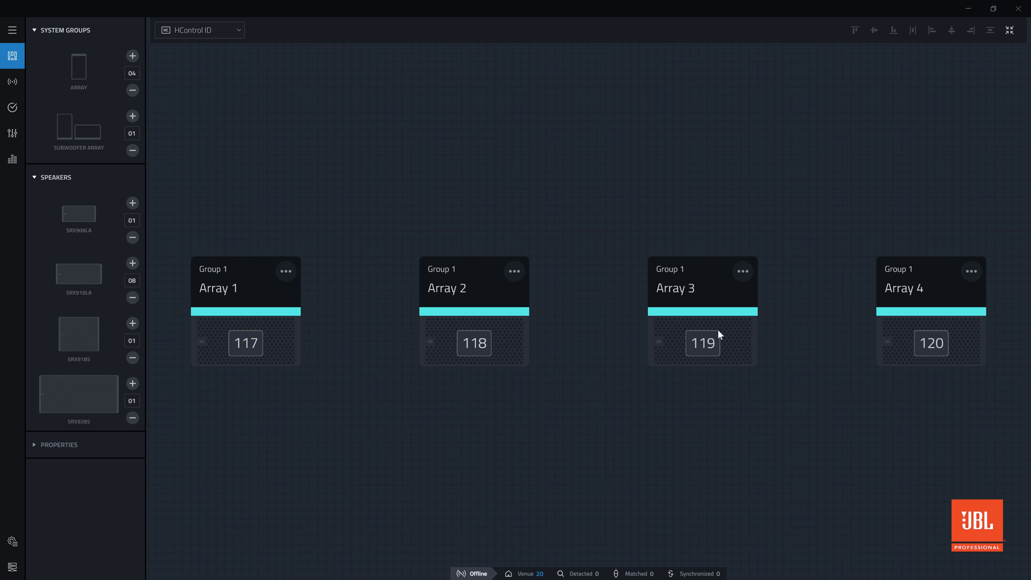
double_click(222, 269)
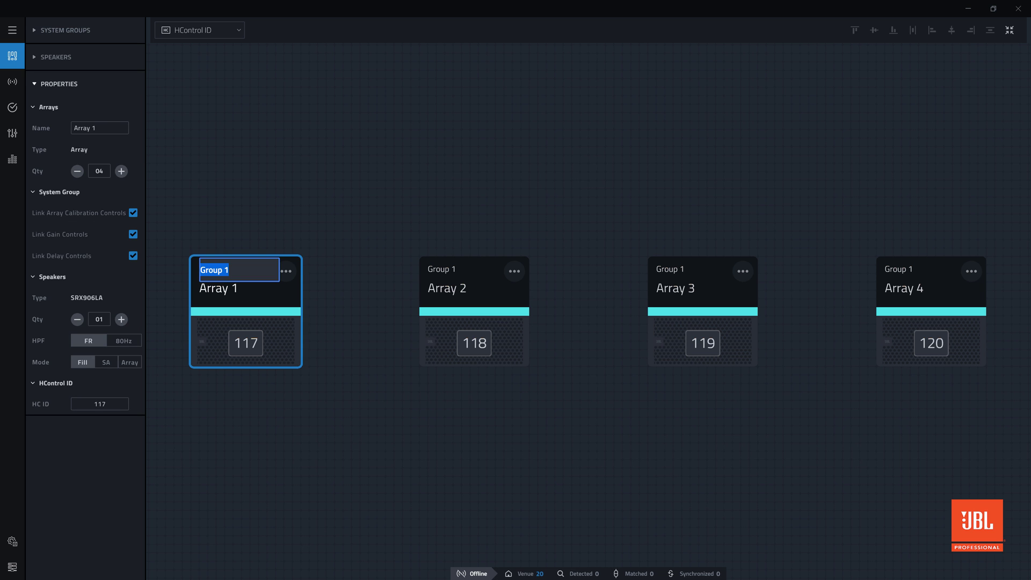
type("Front Fills")
key("Return")
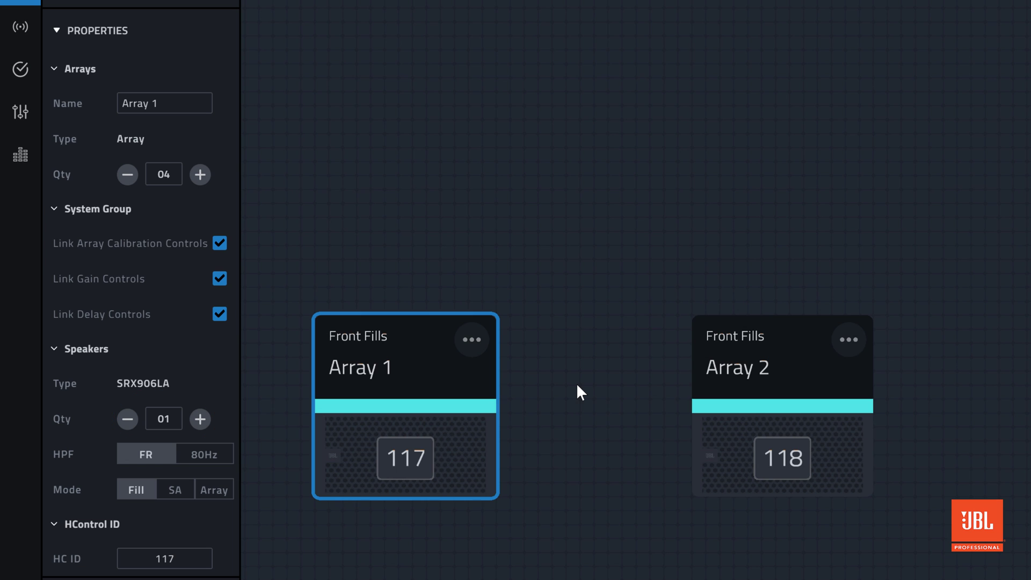
left_click(575, 382)
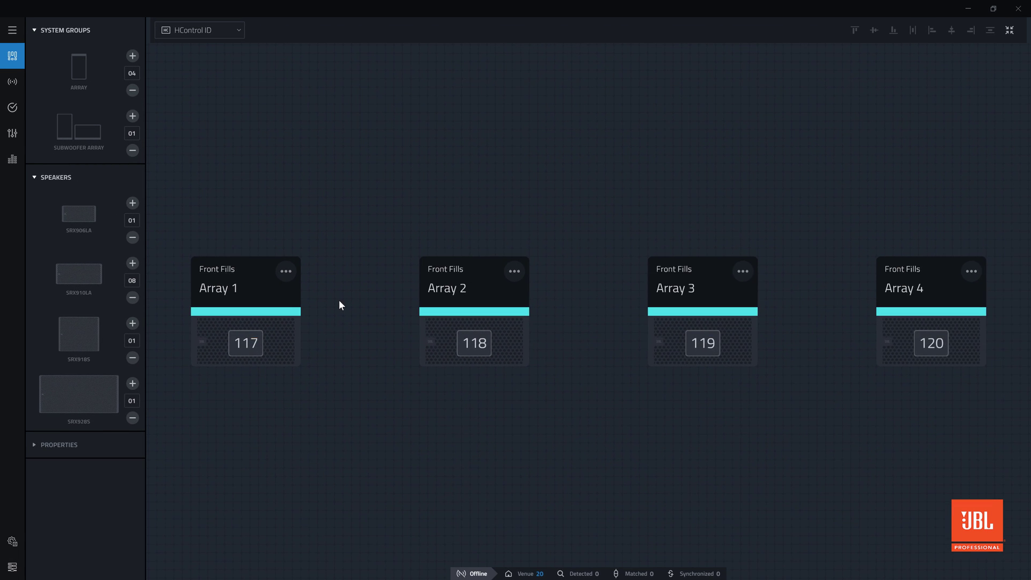
key("ctrl+0")
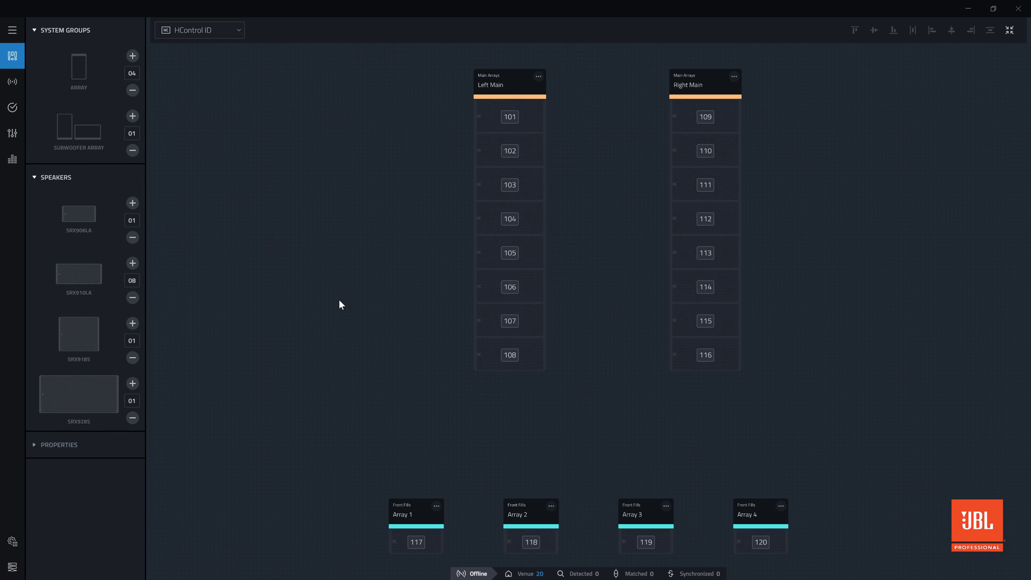
Move the four Front Fills up beneath the mains and spread Left Main and Right Main wider apart
left_click_drag(829, 554, 452, 420)
left_click(524, 78)
left_click_drag(524, 78, 430, 87)
left_click_drag(717, 81, 824, 91)
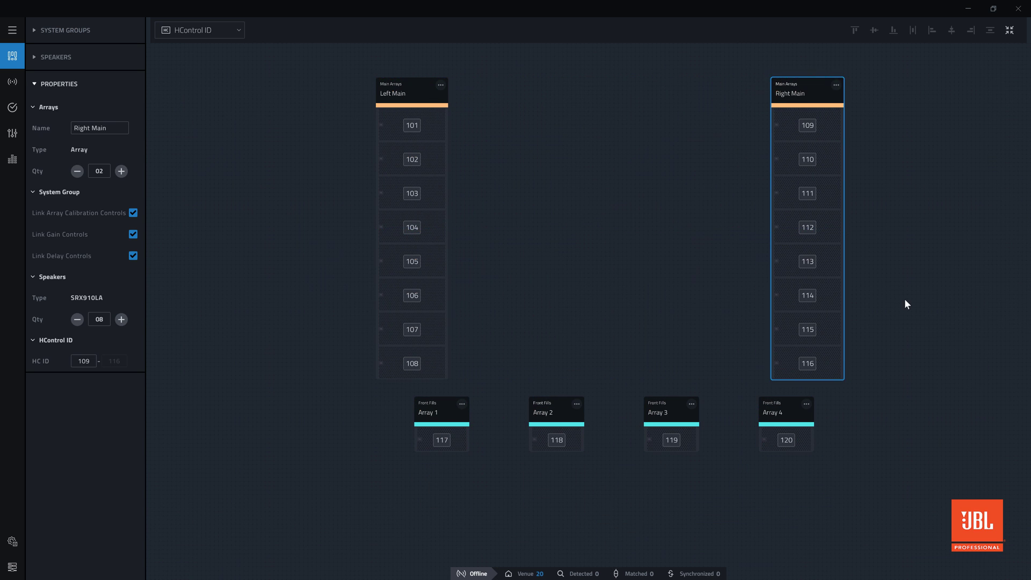
left_click(904, 298)
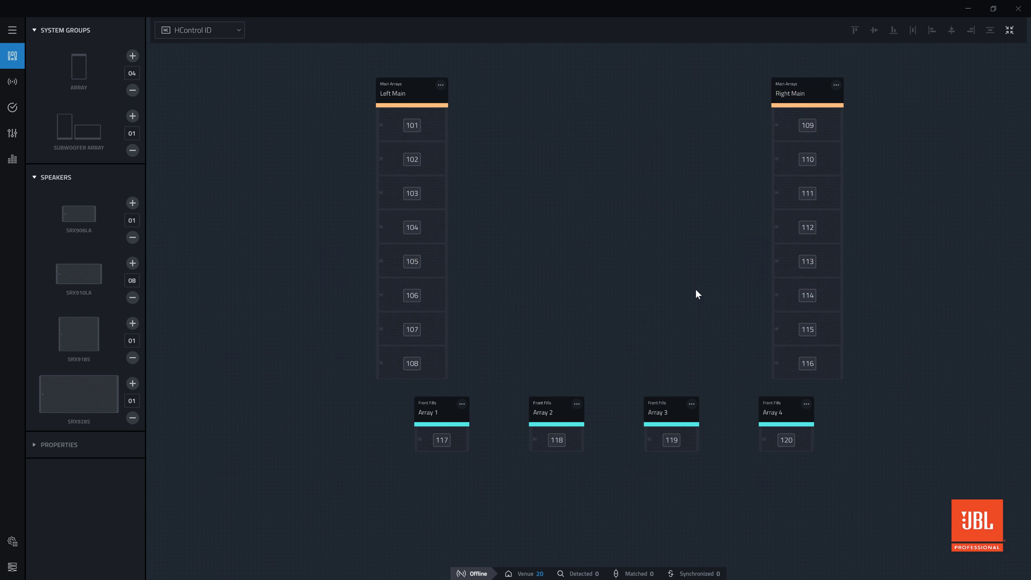
scroll(720, 303, "down", 4)
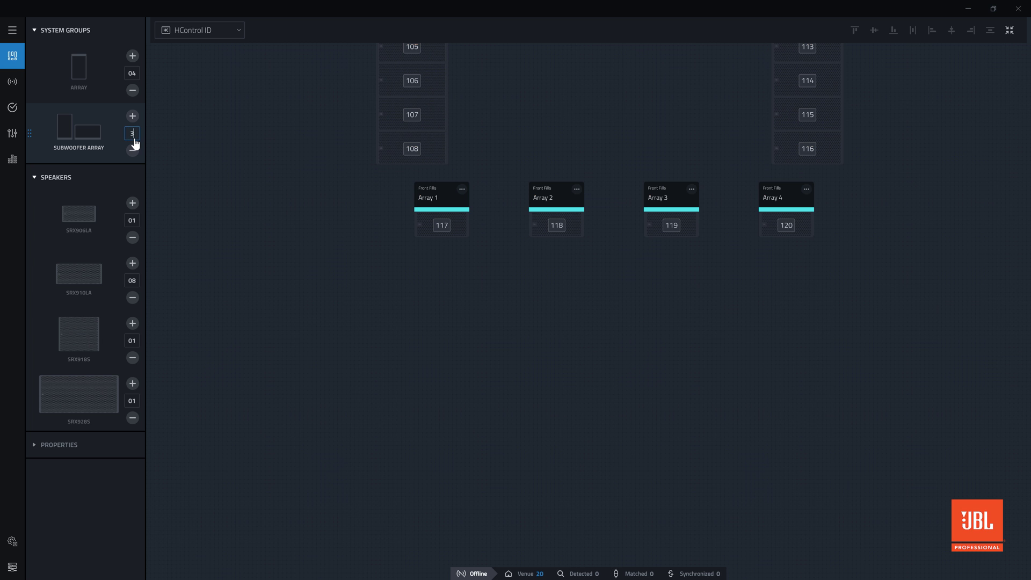
Set the Subwoofer Array count to 3 and place the arrays below the Front Fills row
key("BackSpace")
type("3")
left_click_drag(85, 136, 467, 428)
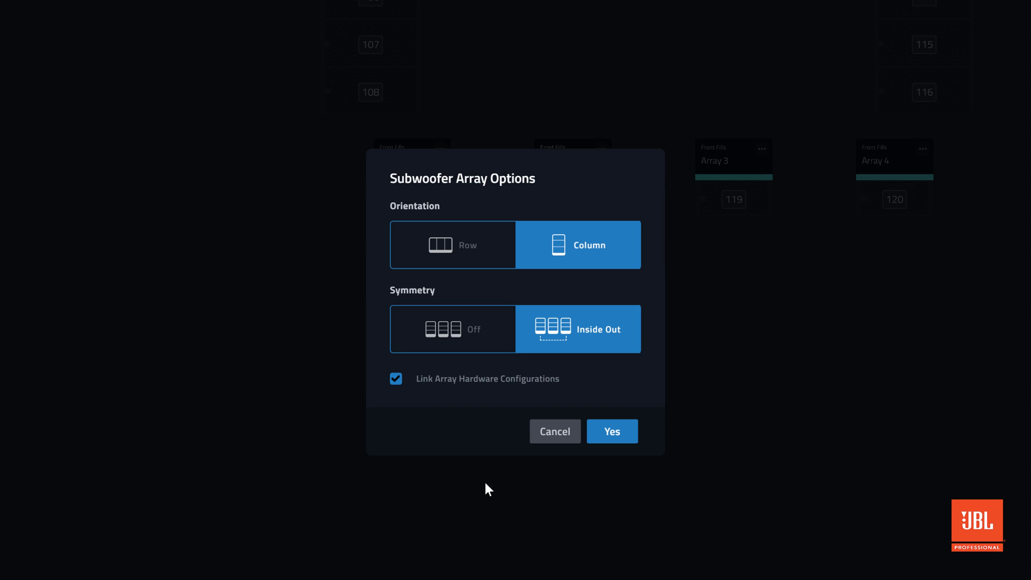
Lay out the Left, Center and Right subwoofer arrays as a row with Inside Out symmetry and Link kept on
left_click(463, 253)
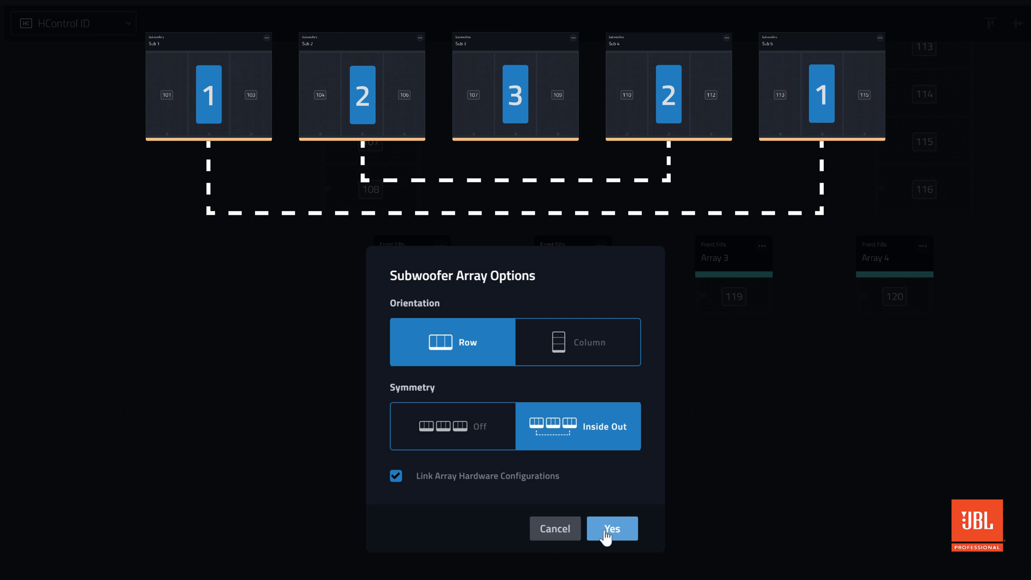
left_click(482, 438)
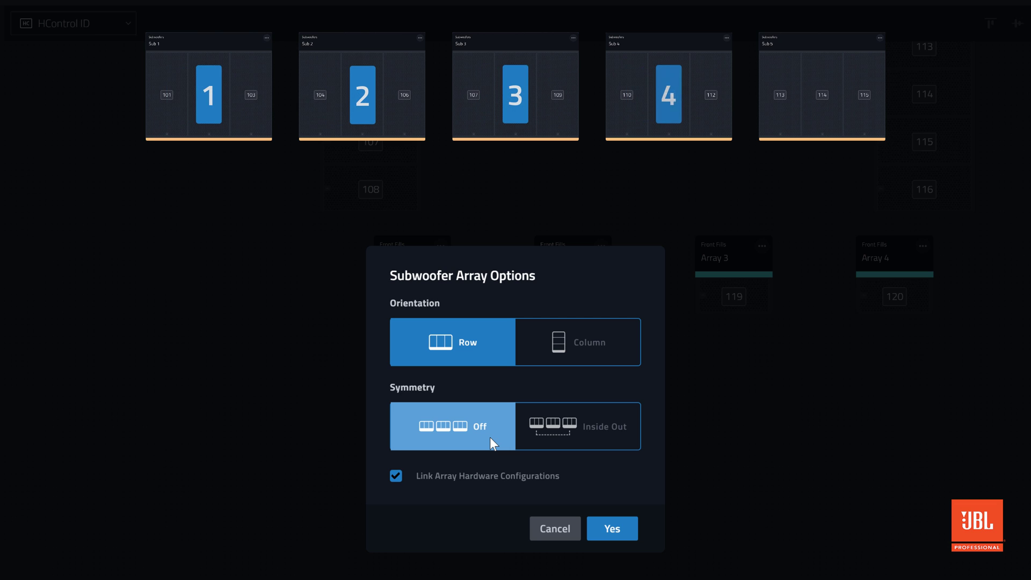
left_click(557, 434)
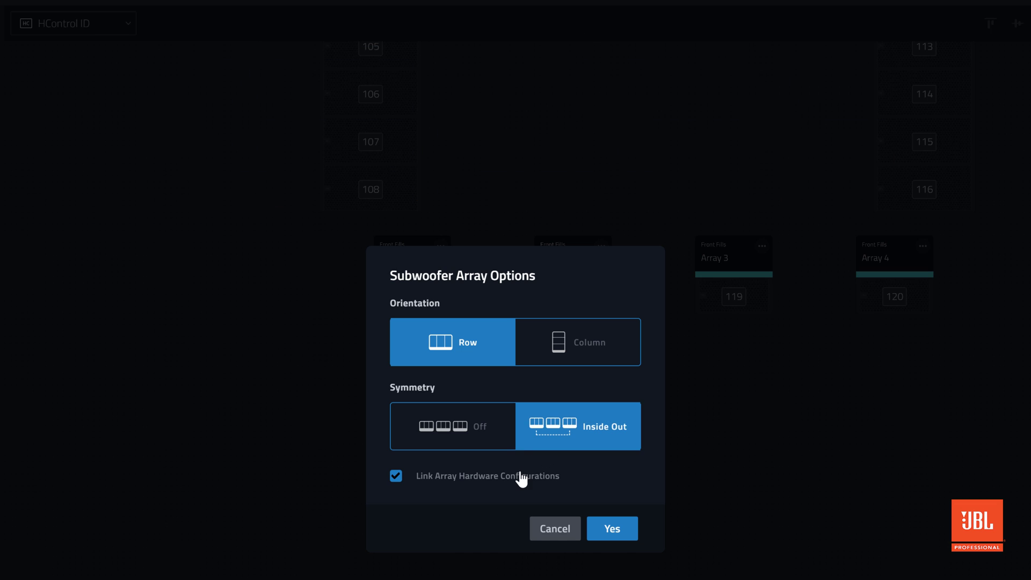
mouse_move(521, 478)
left_click(520, 477)
left_click(519, 477)
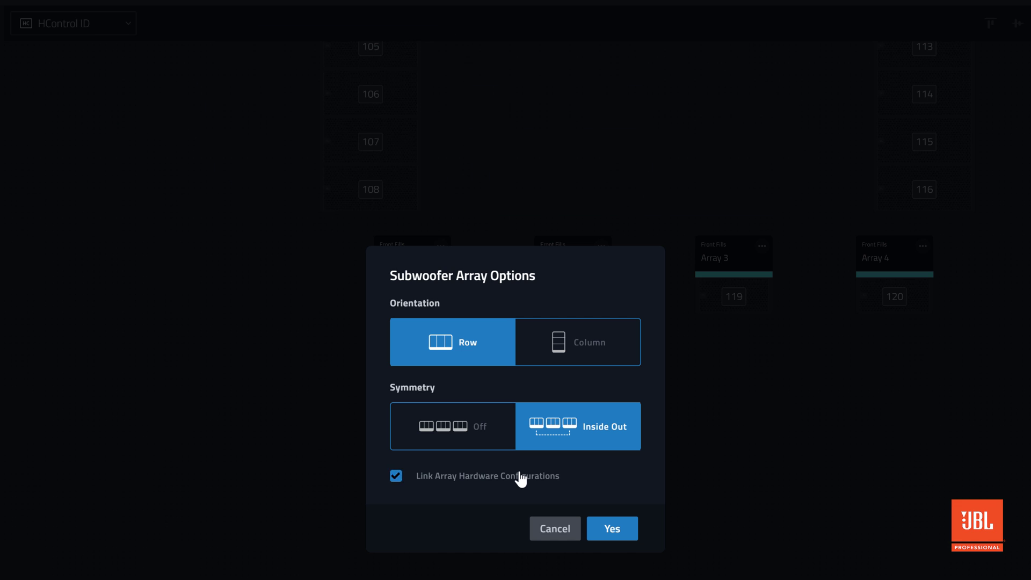
left_click(622, 534)
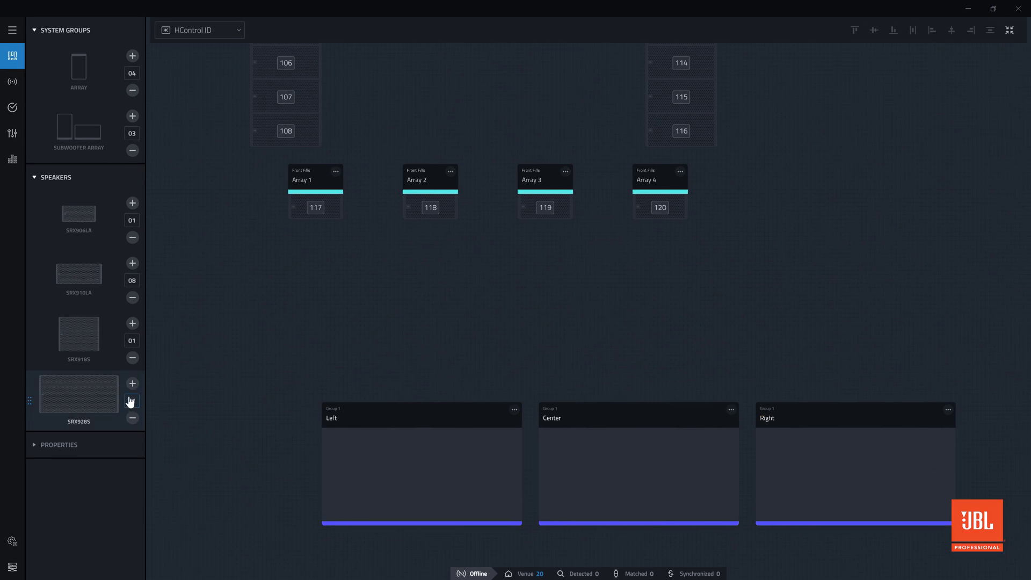
Fill the Left, Center and Right subwoofer arrays with three SRX928S subs each, numbered 121–129
left_click_drag(79, 422, 382, 452)
left_click_drag(277, 375, 940, 563)
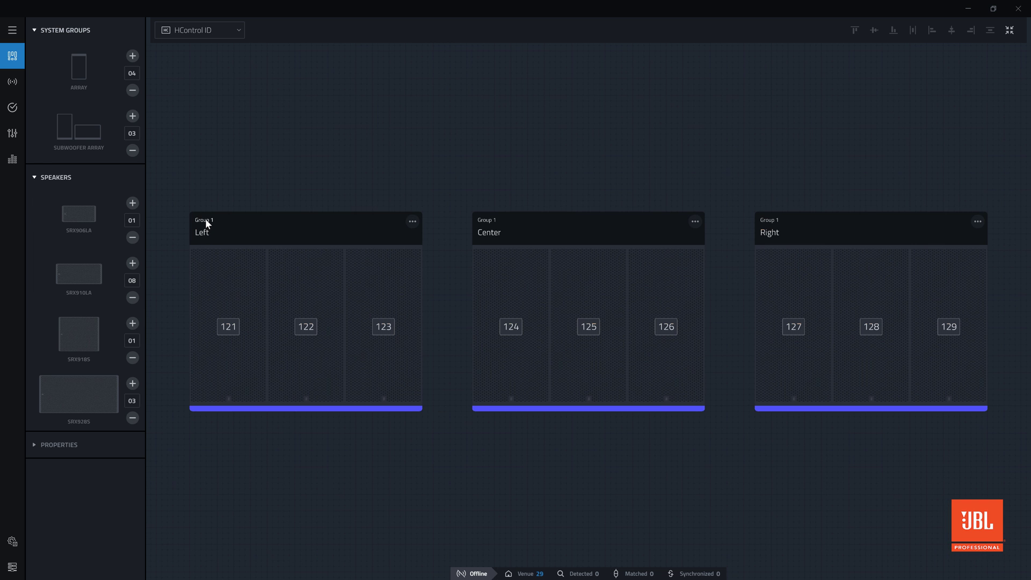
left_click(205, 220)
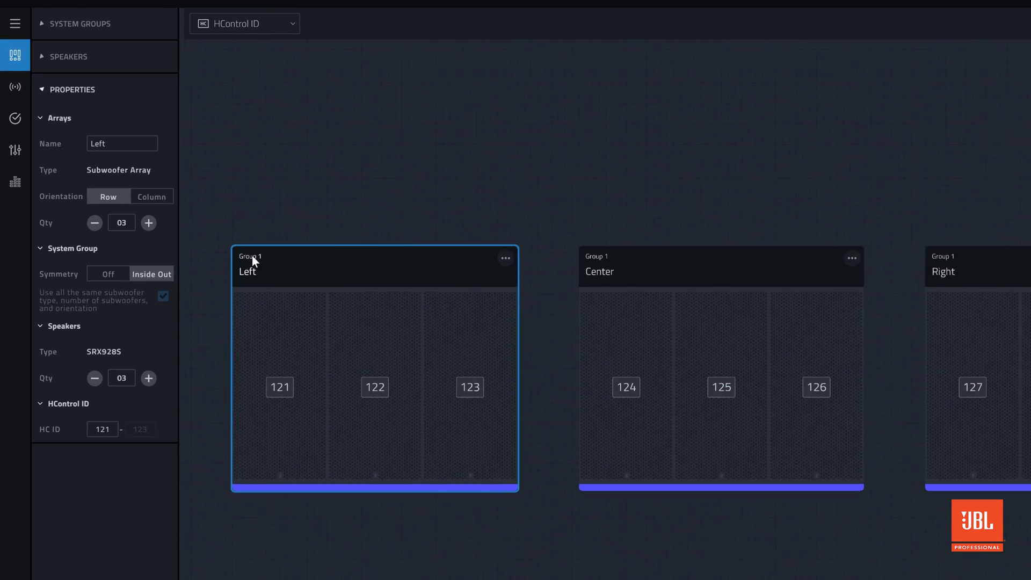
Rename the subwoofer arrays' group to 'Subwoofers'
double_click(206, 218)
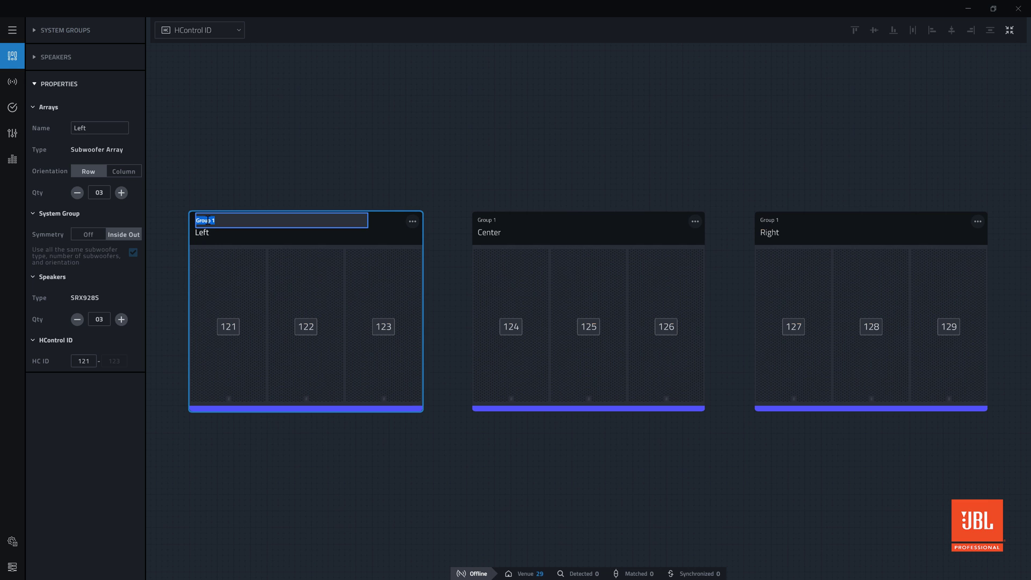
type("subwoofers")
key("Return")
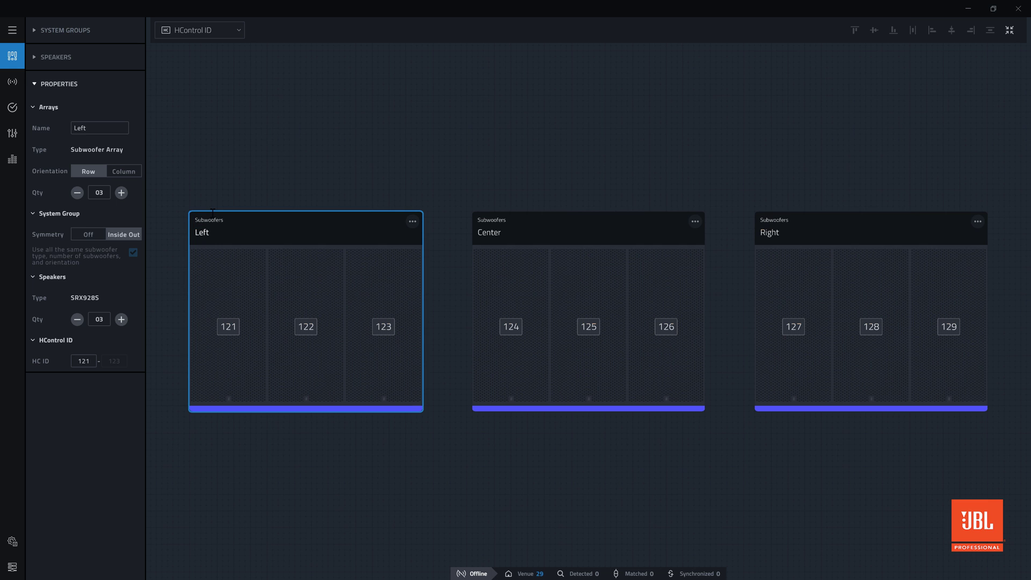
Align Left Main and Right Main above the Left and Right subwoofer arrays
double_click(203, 181)
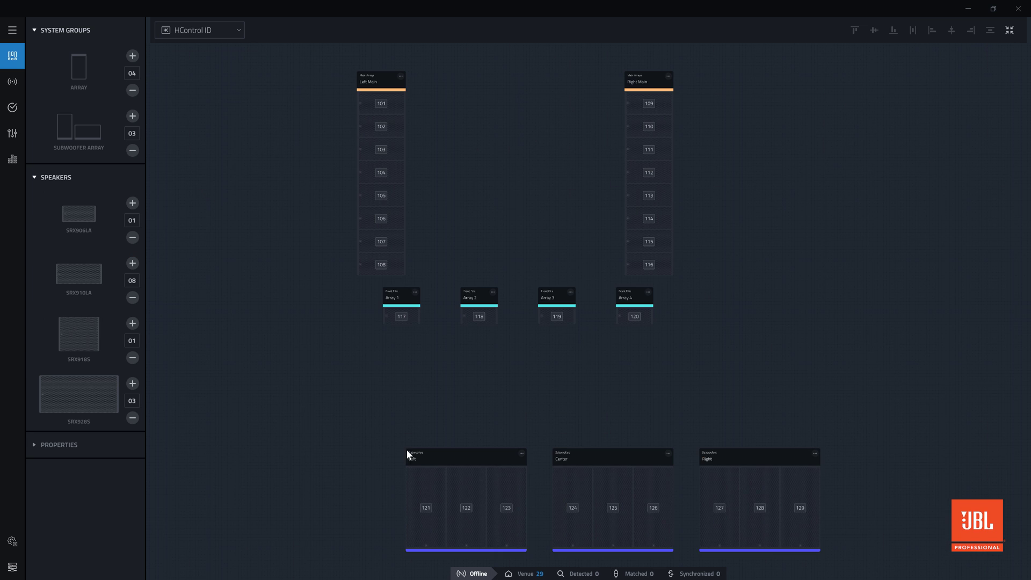
left_click_drag(869, 455, 360, 363)
left_click_drag(656, 83, 718, 87)
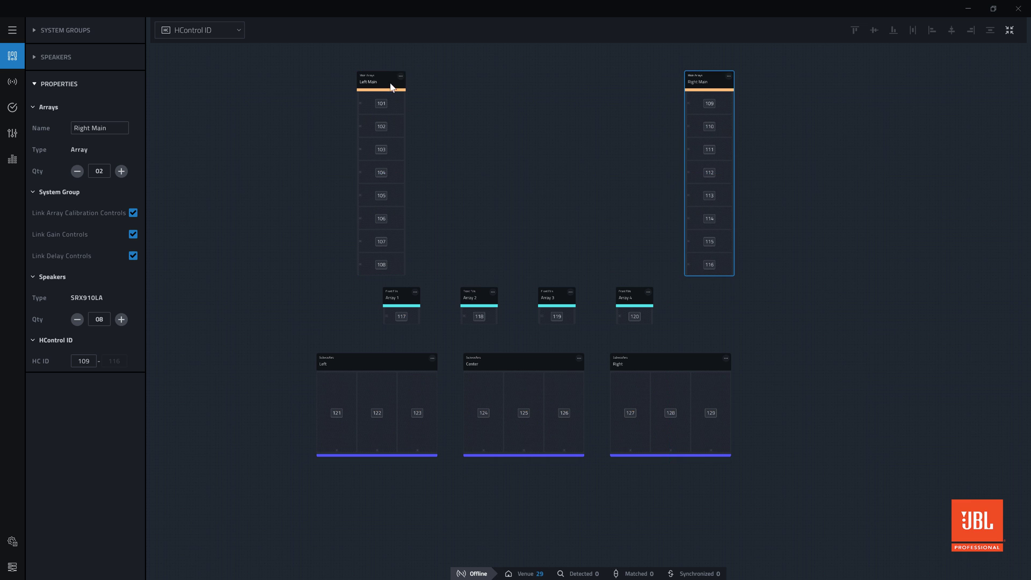
left_click_drag(396, 85, 356, 88)
left_click(307, 261)
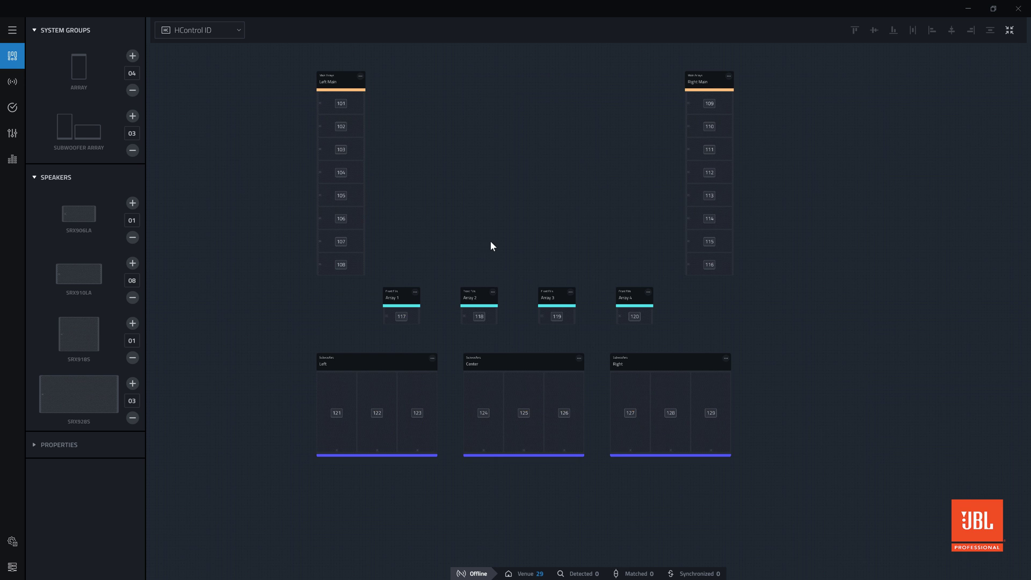
mouse_move(363, 81)
left_mouse_down()
mouse_move(344, 123)
mouse_move(358, 146)
mouse_move(366, 97)
left_mouse_up()
left_click_drag(832, 81, 830, 95)
left_click(650, 146)
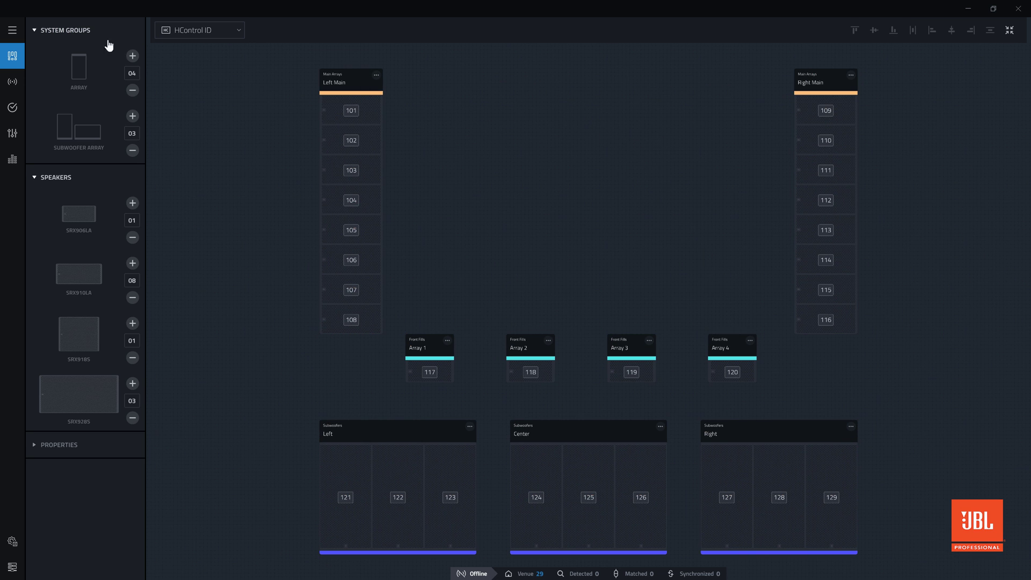
Save the design as the configuration file 'Training System' (.perf)
left_click(9, 29)
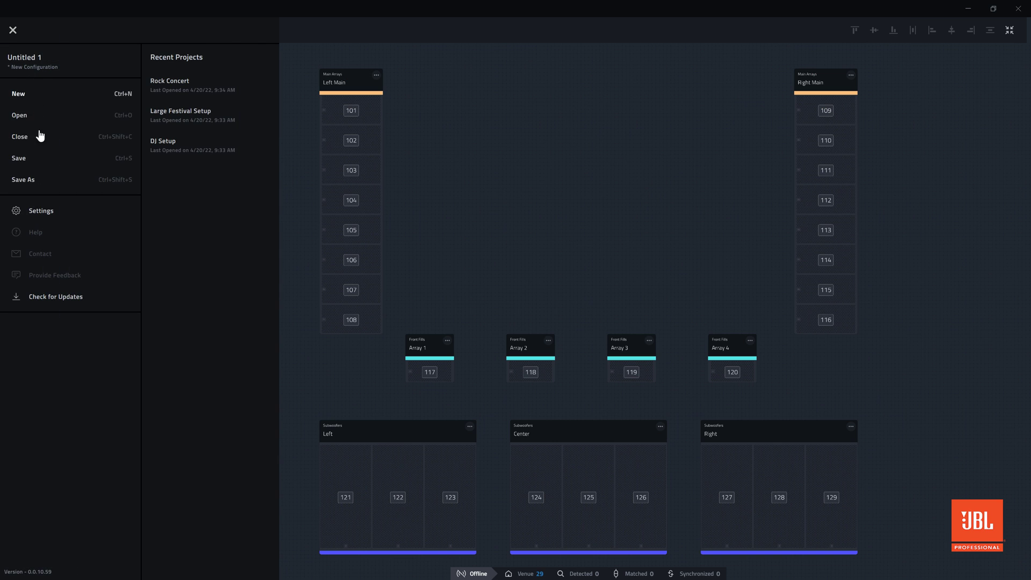
left_click(35, 168)
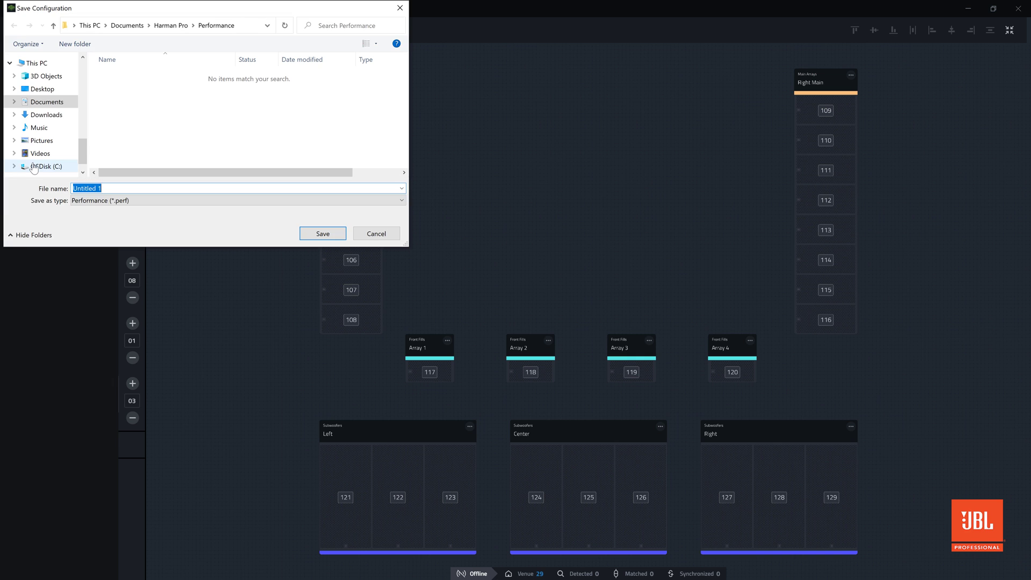
type("Training ")
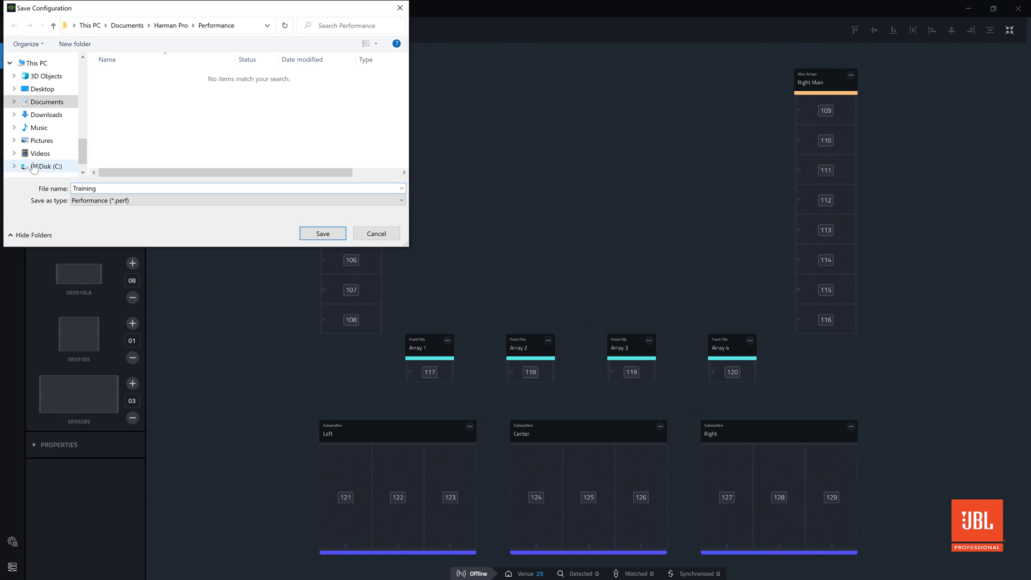
type("System")
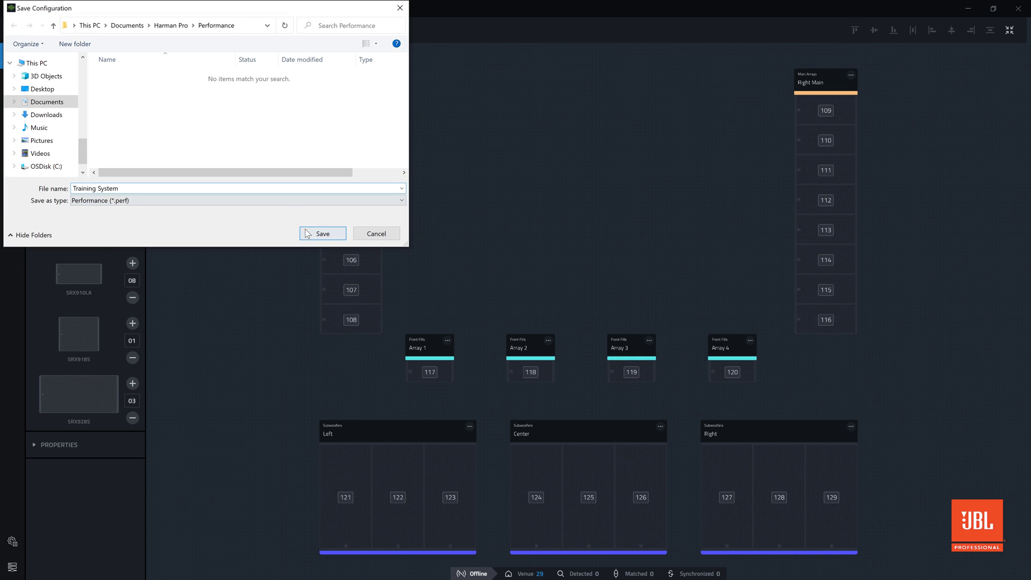
left_click(307, 233)
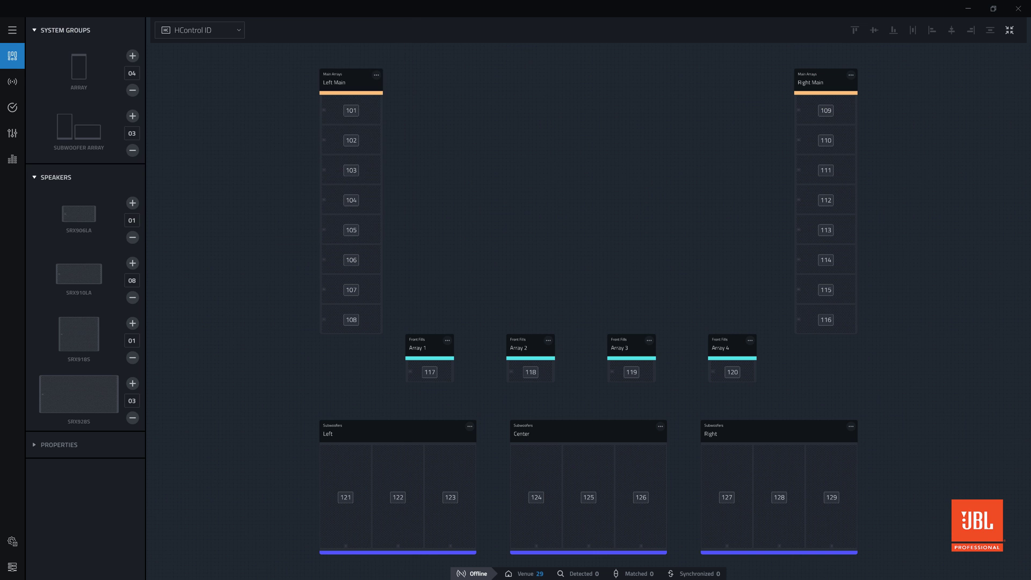